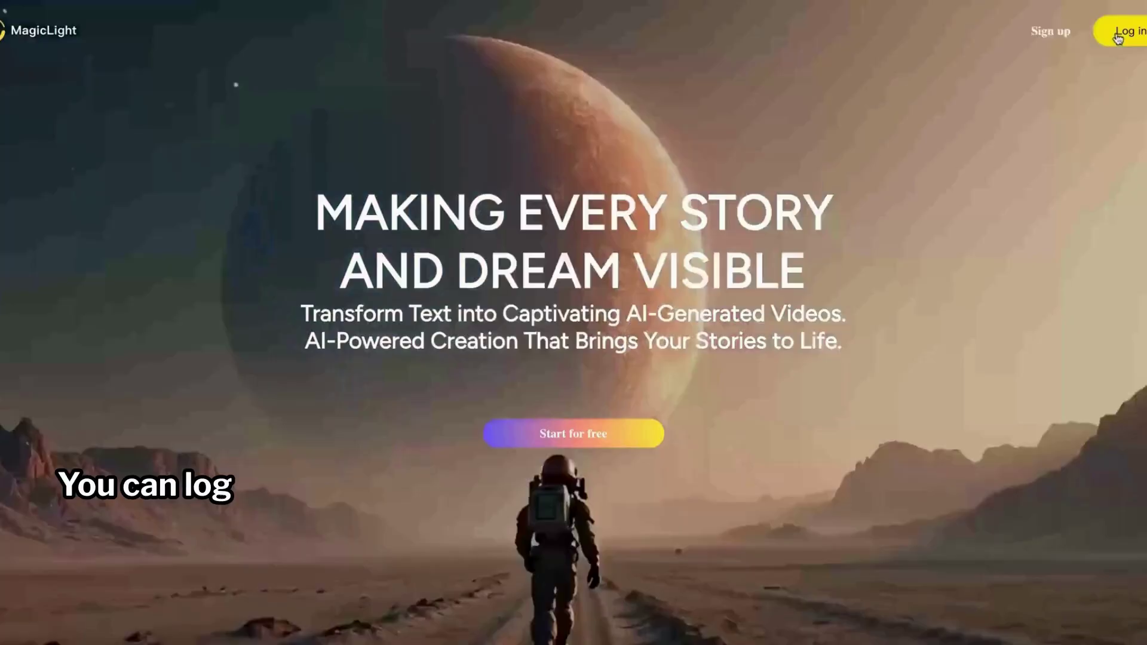
Step: Sign in to MagicLight and start a new video from the Create AI Video card
left_click(1118, 34)
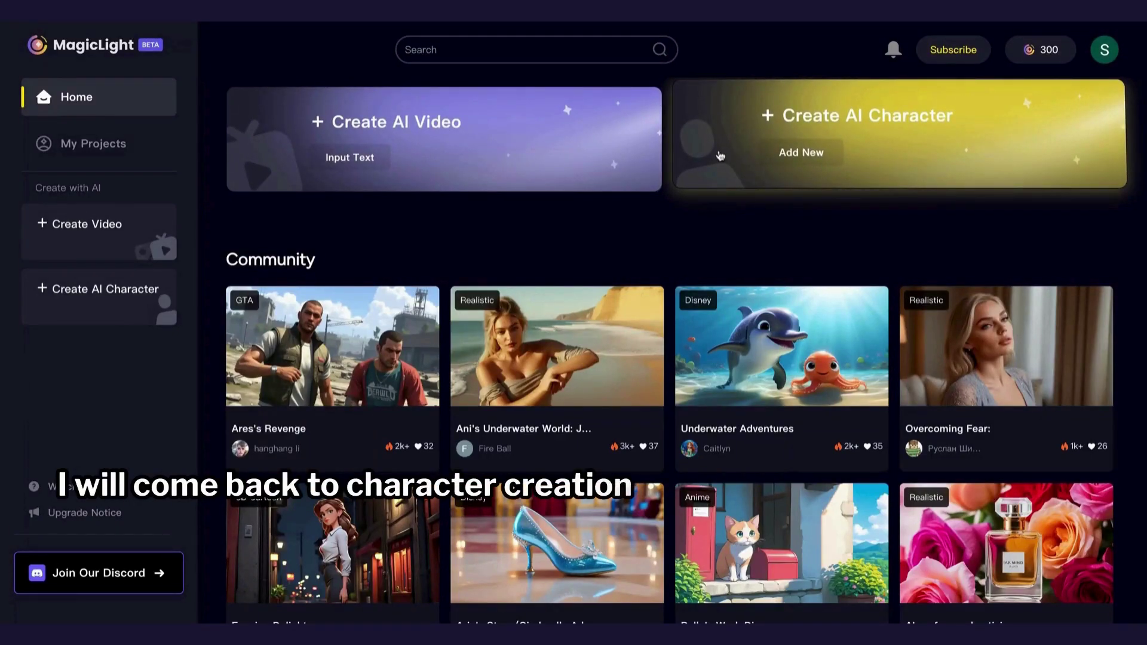
left_click(466, 150)
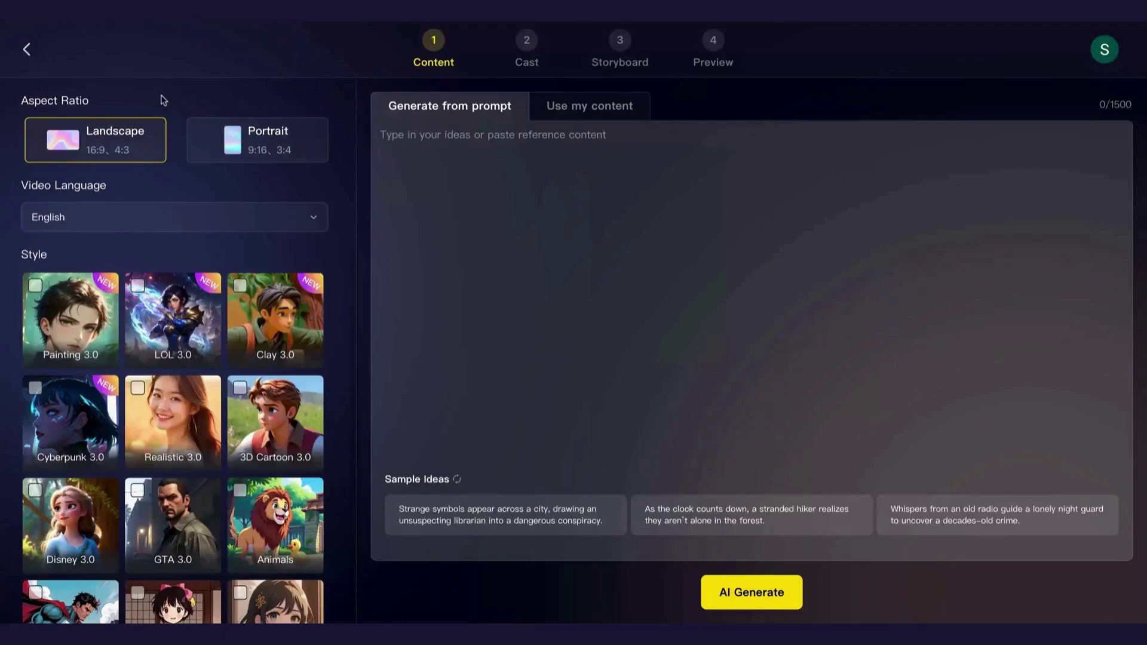
Step: Set the video to Landscape 16:9 with English language and the 3D Cartoon 3.0 style
left_click(274, 145)
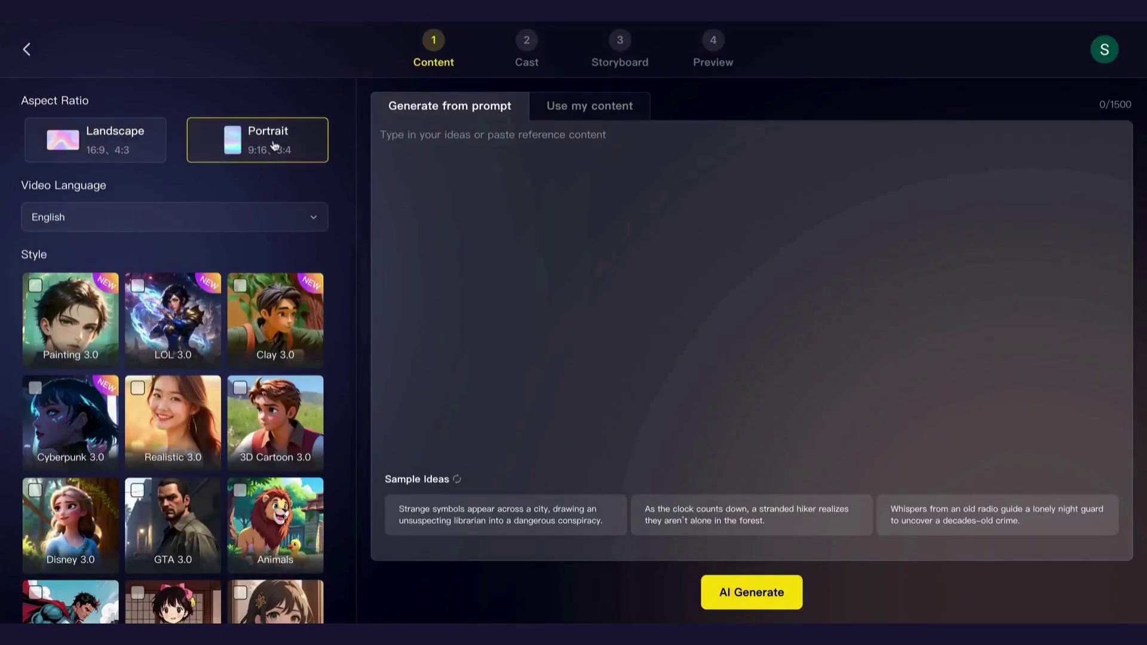
left_click(137, 145)
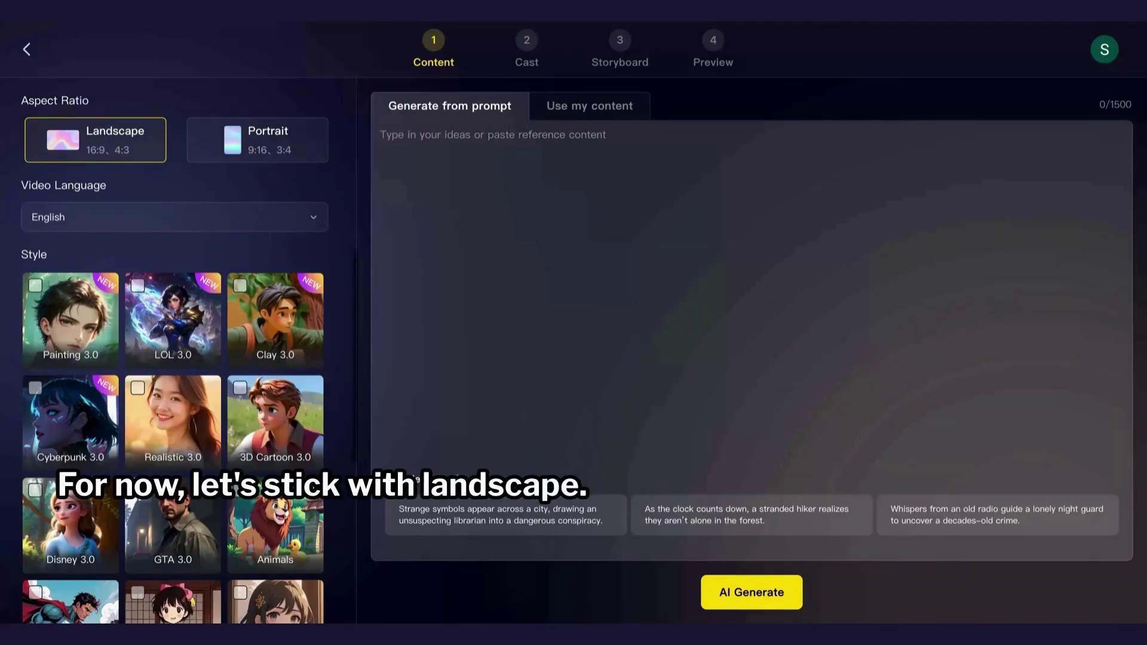
left_click(259, 224)
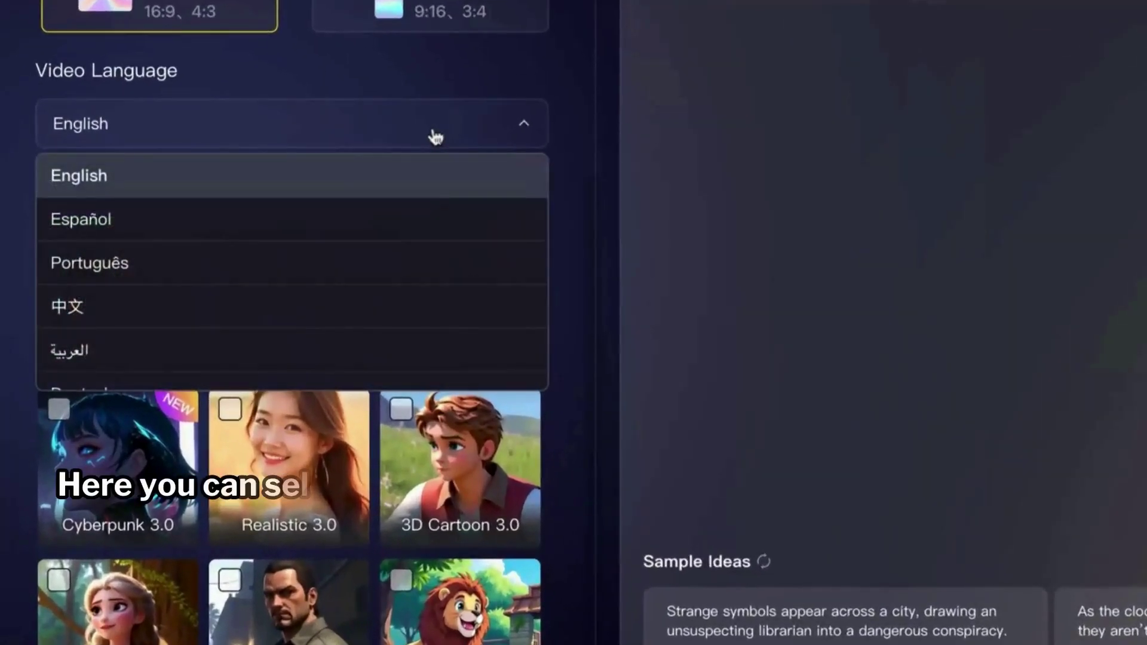
left_click(260, 224)
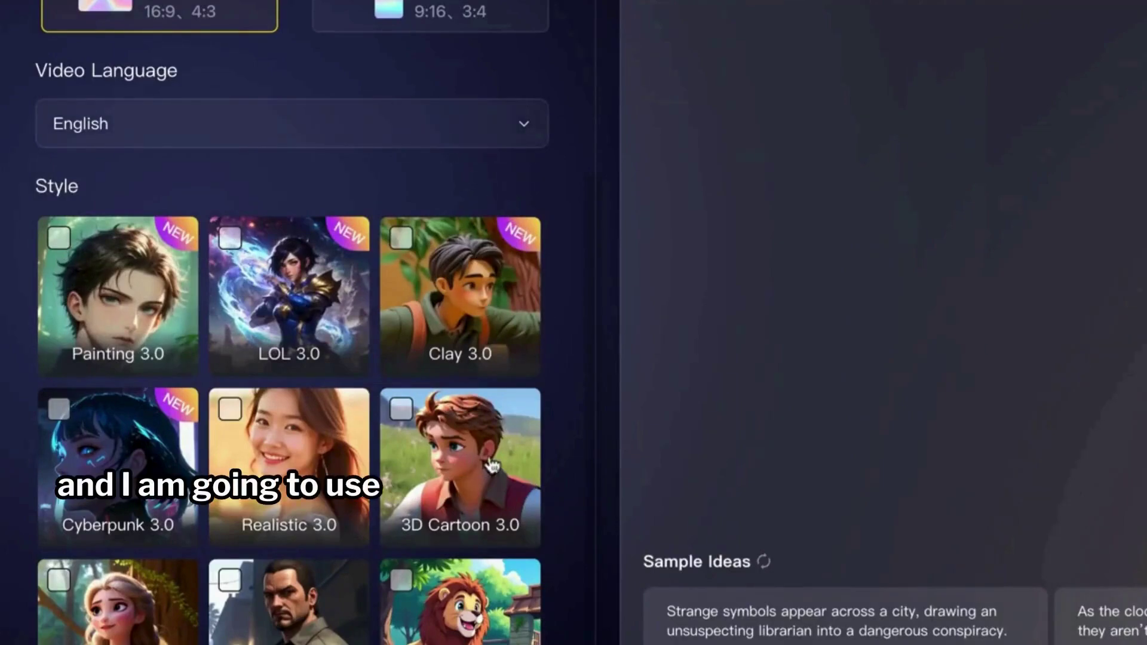
scroll(503, 464, "down", 3)
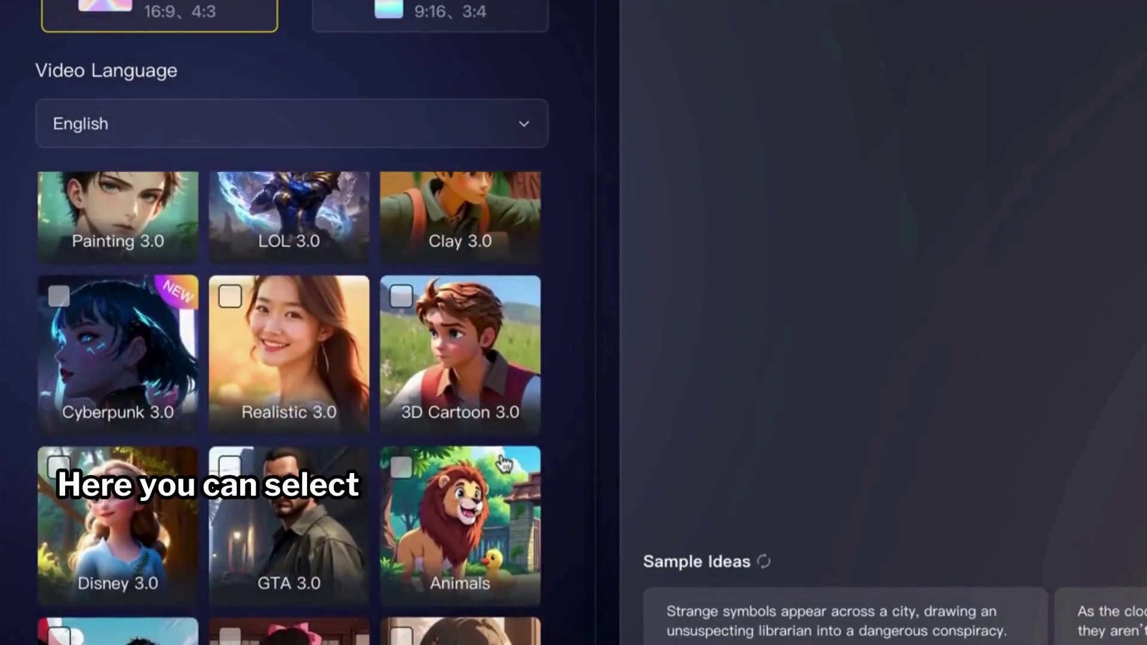
scroll(503, 464, "up", 3)
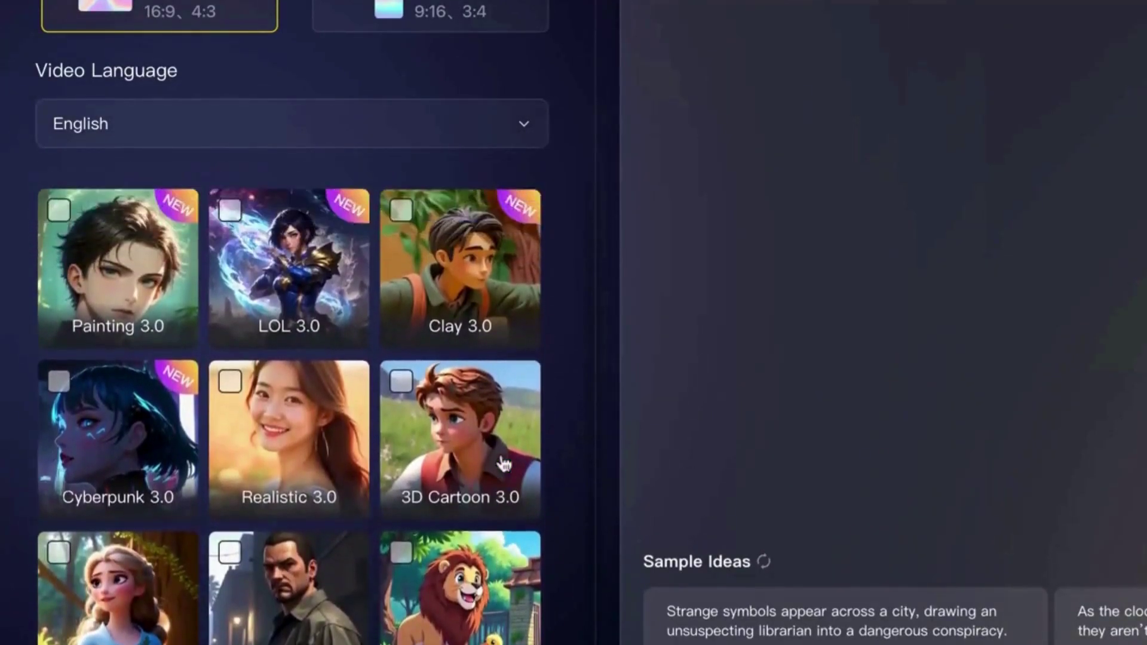
left_click(437, 136)
left_click(436, 136)
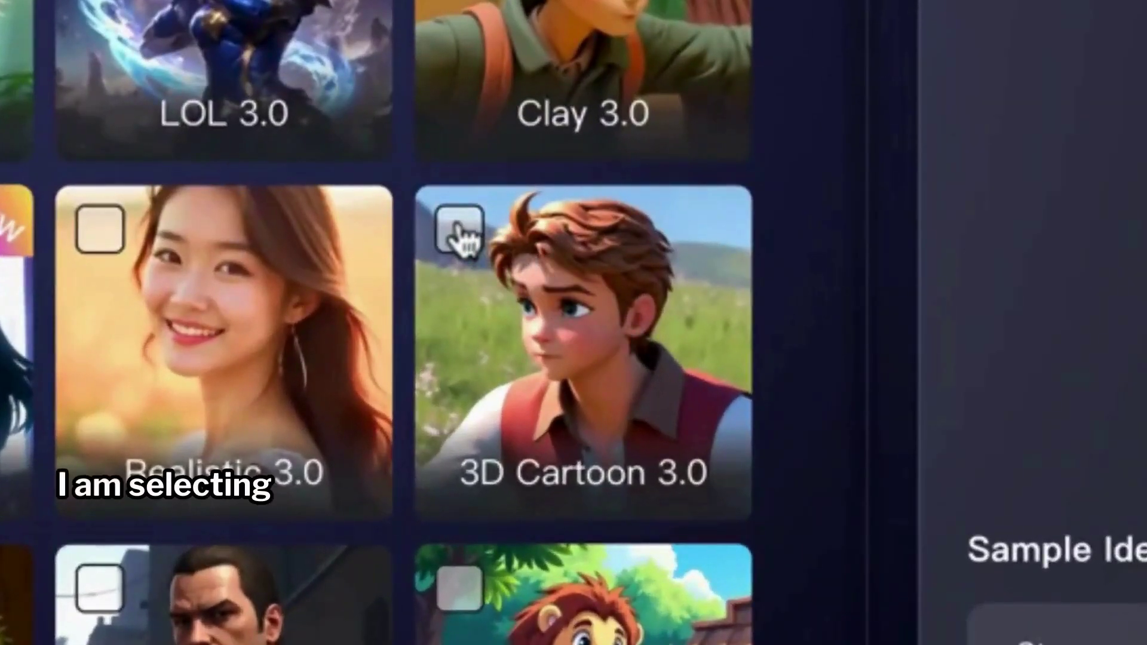
left_click(458, 231)
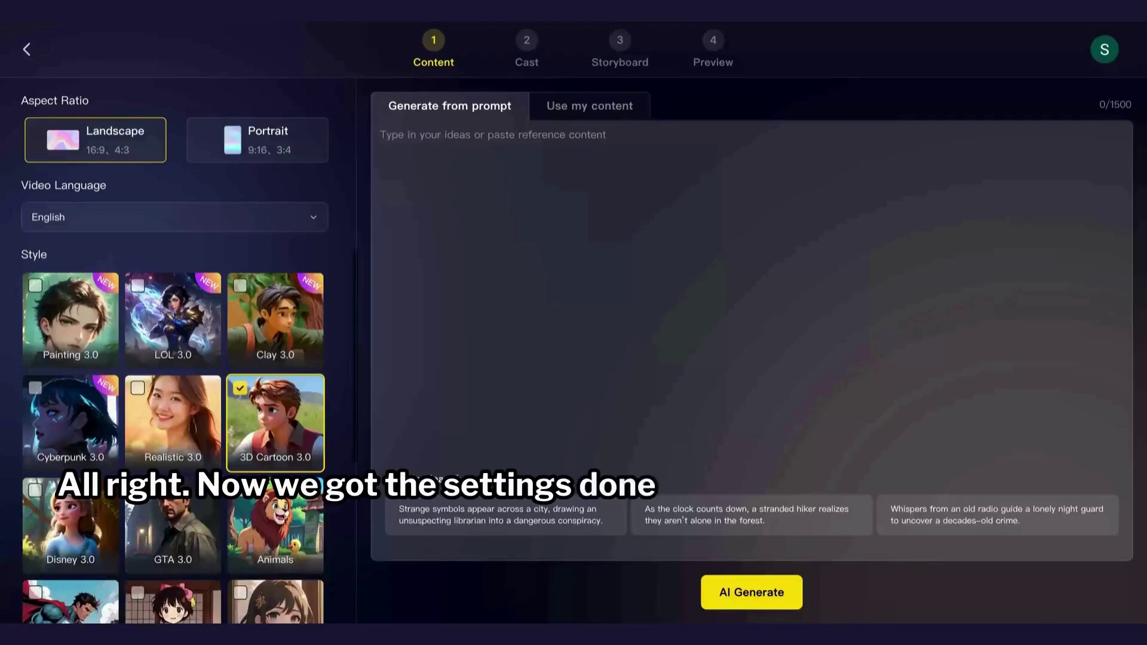
left_click(380, 135)
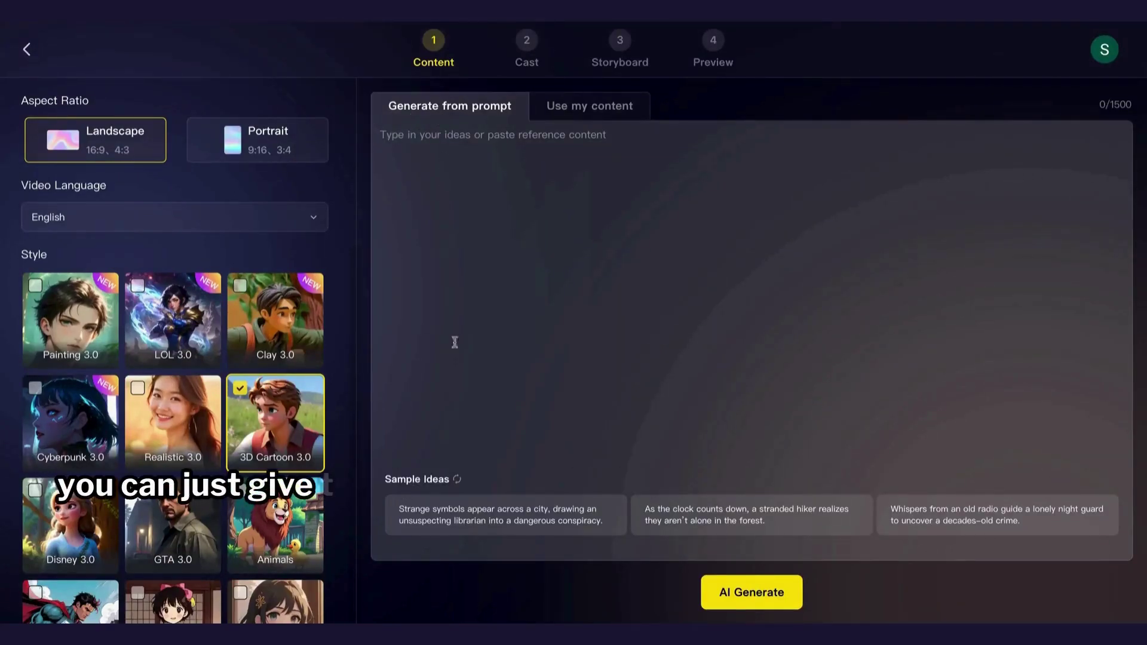
Step: Try the librarian and stranded-hiker sample ideas, then switch to Use my content
left_click(496, 520)
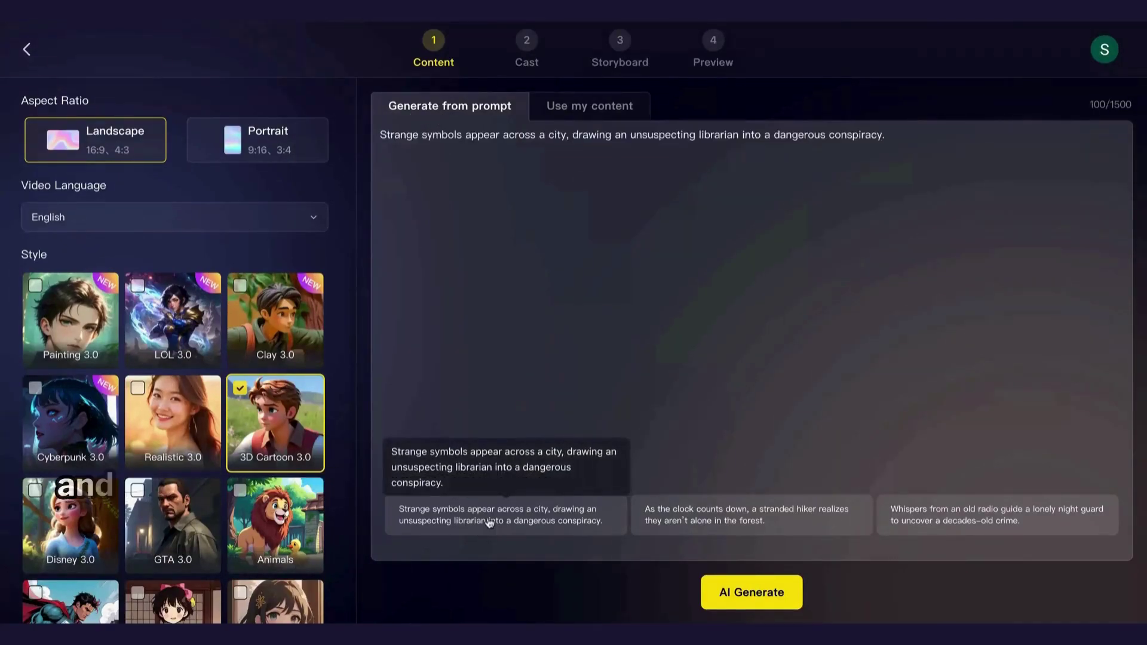
left_click(691, 516)
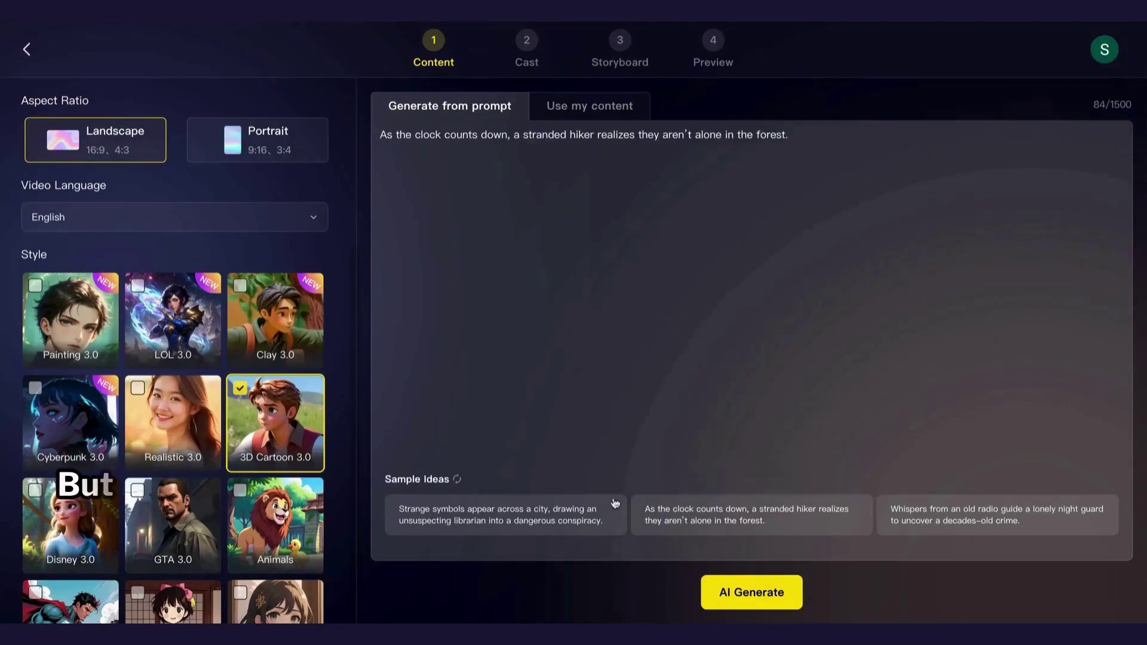
left_click(596, 111)
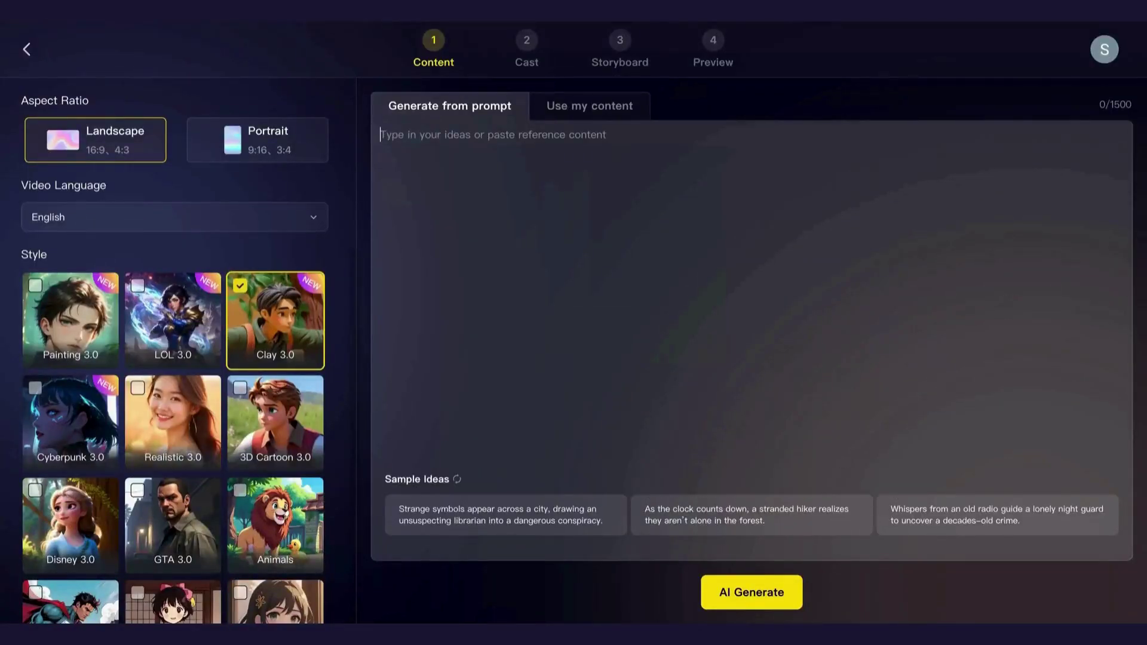
Step: Paste the train-accident prompt, generate the 31-shot story, and trim shot 21's text
type("A girl who can see the future in her dreams escapes a little boy from a train accident")
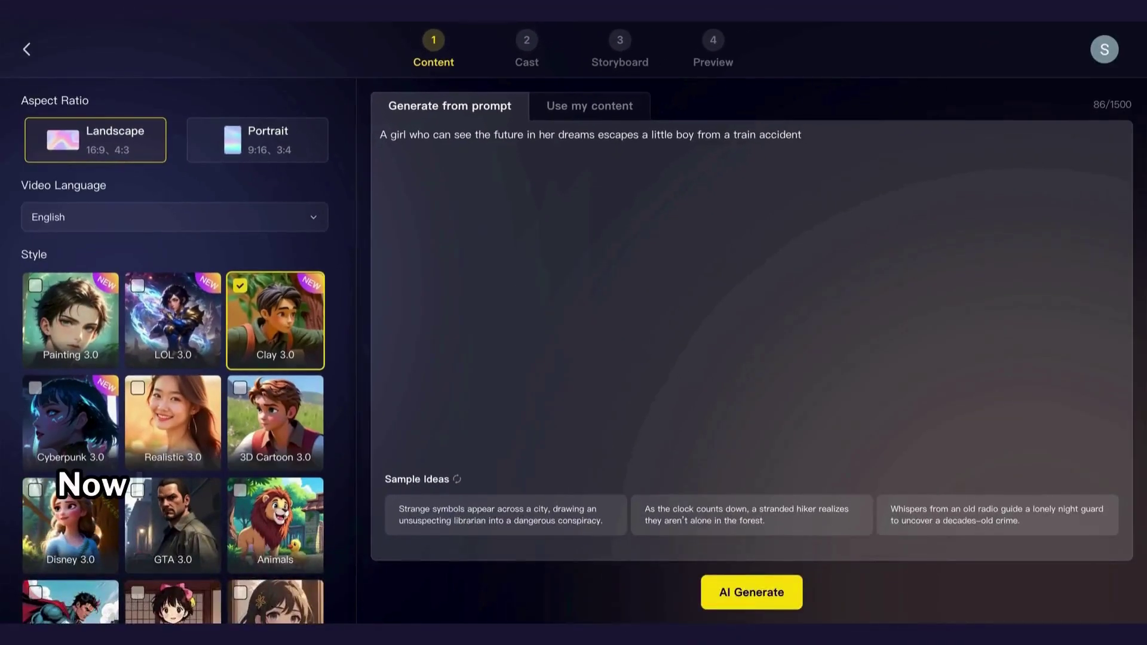
left_click(751, 592)
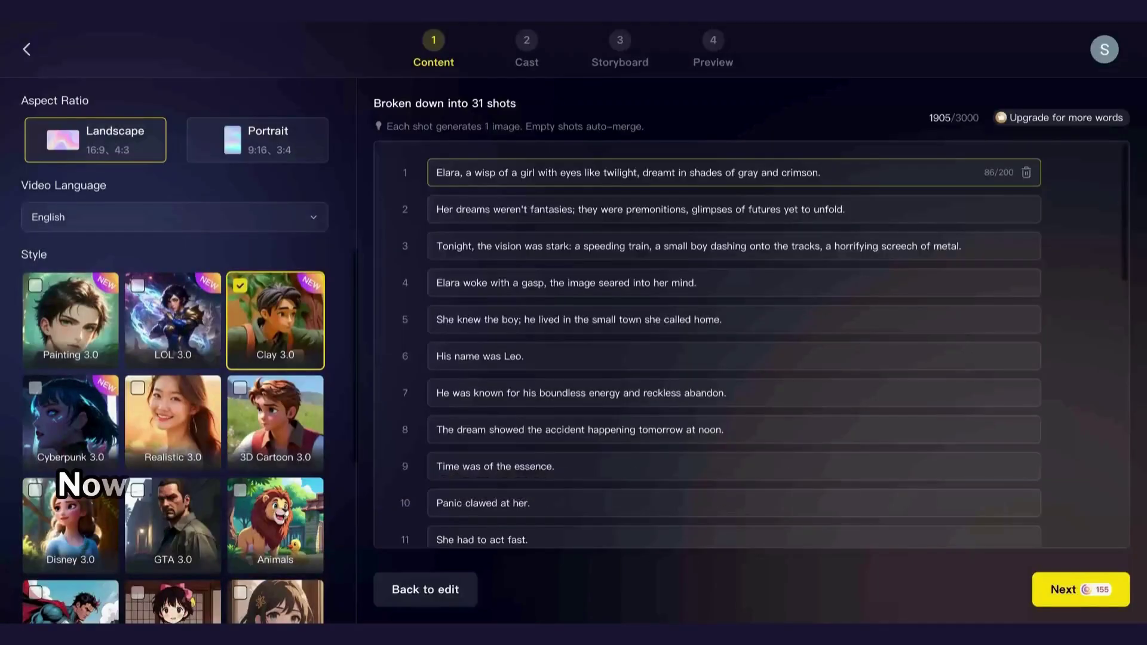
left_click(956, 429)
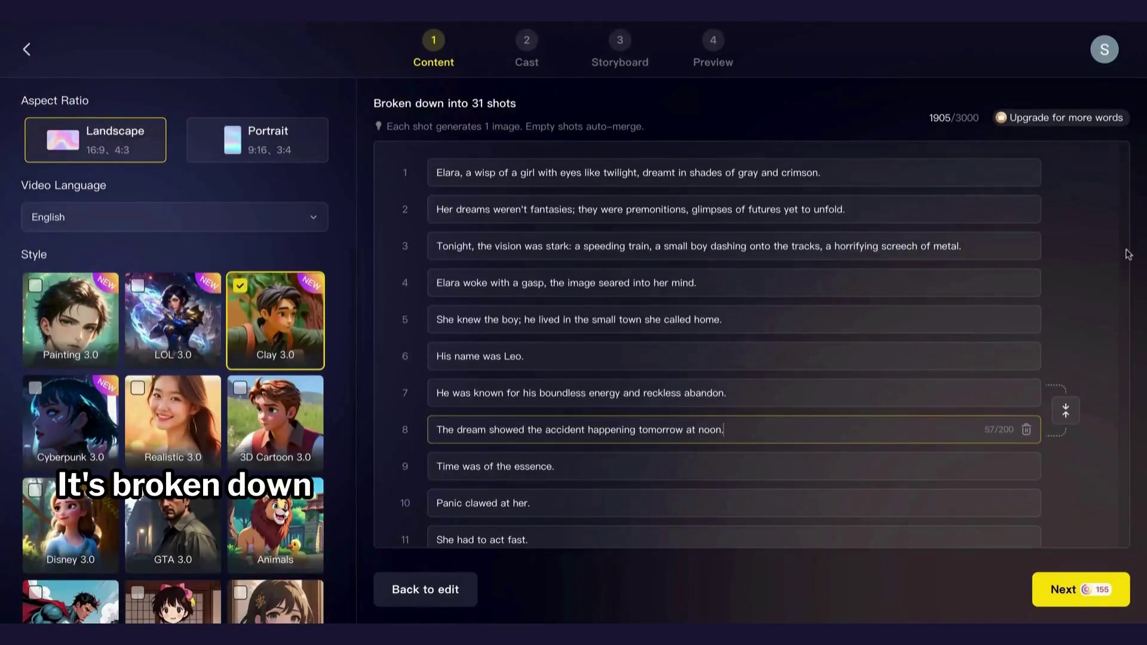
scroll(1128, 254, "down", 8)
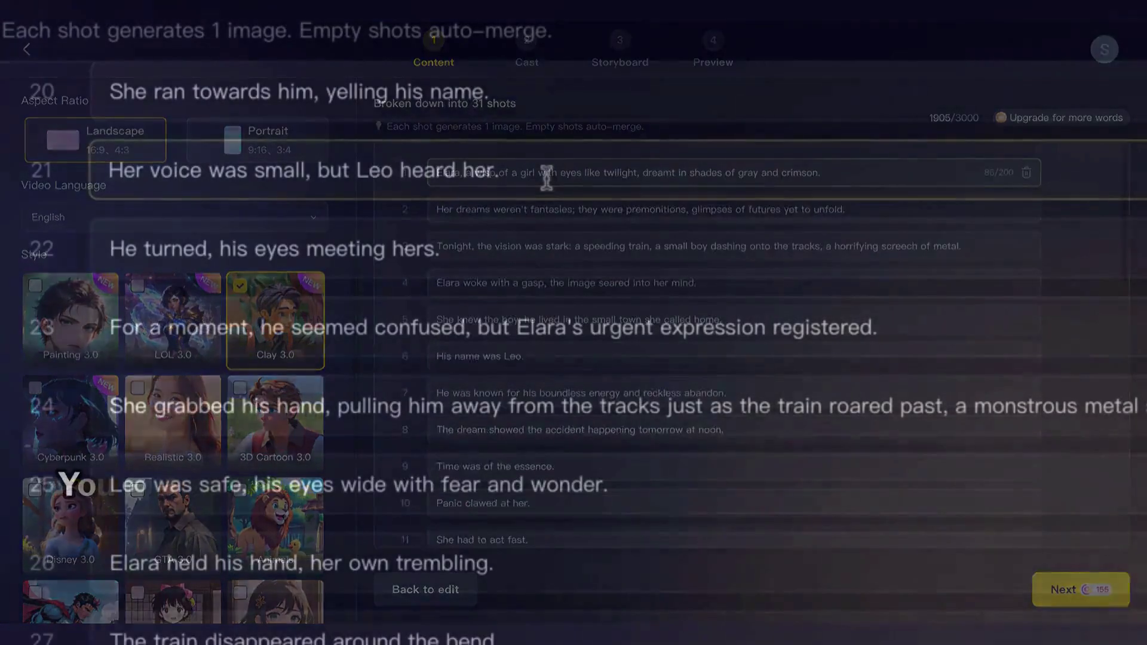
key("BackSpace")
key("BackSpace")
key("BackSpace")
key("BackSpace")
key("BackSpace")
key("BackSpace")
key("BackSpace")
key("BackSpace")
key("BackSpace")
key("BackSpace")
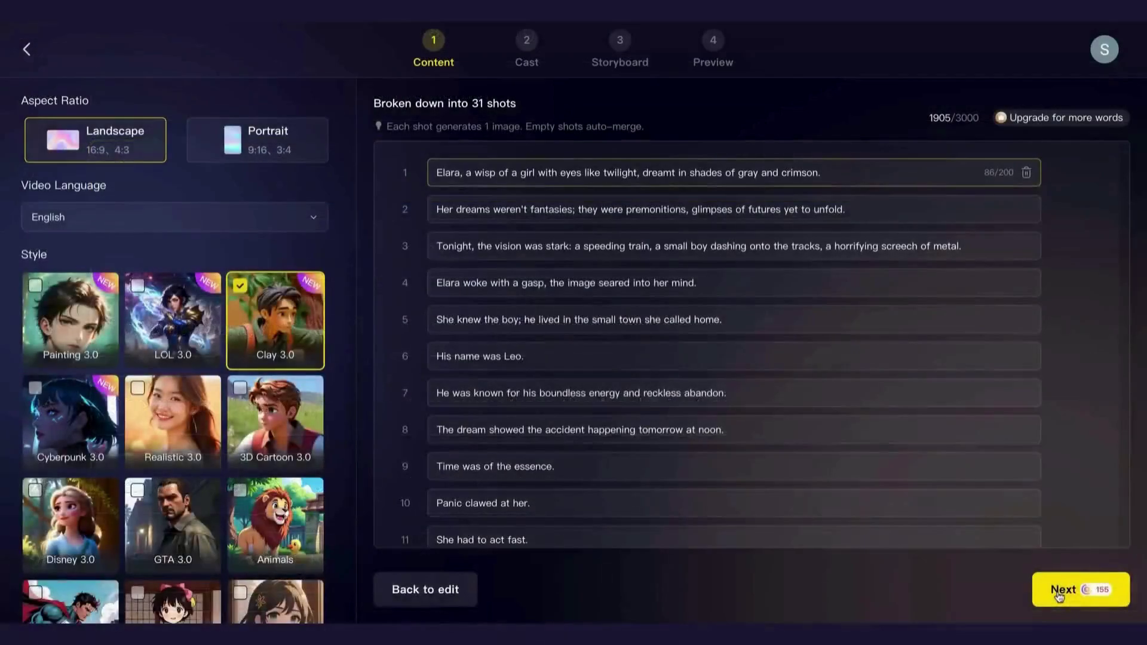
left_click(1060, 591)
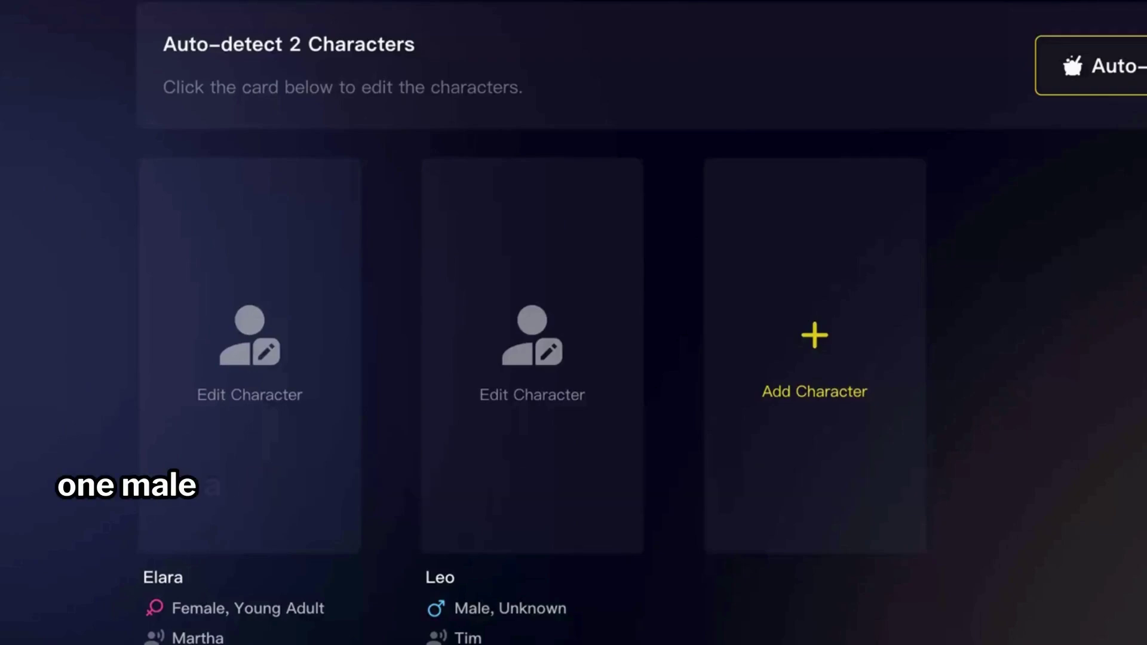
Step: Cast Elara as the girl in the red hoodie
left_click(250, 335)
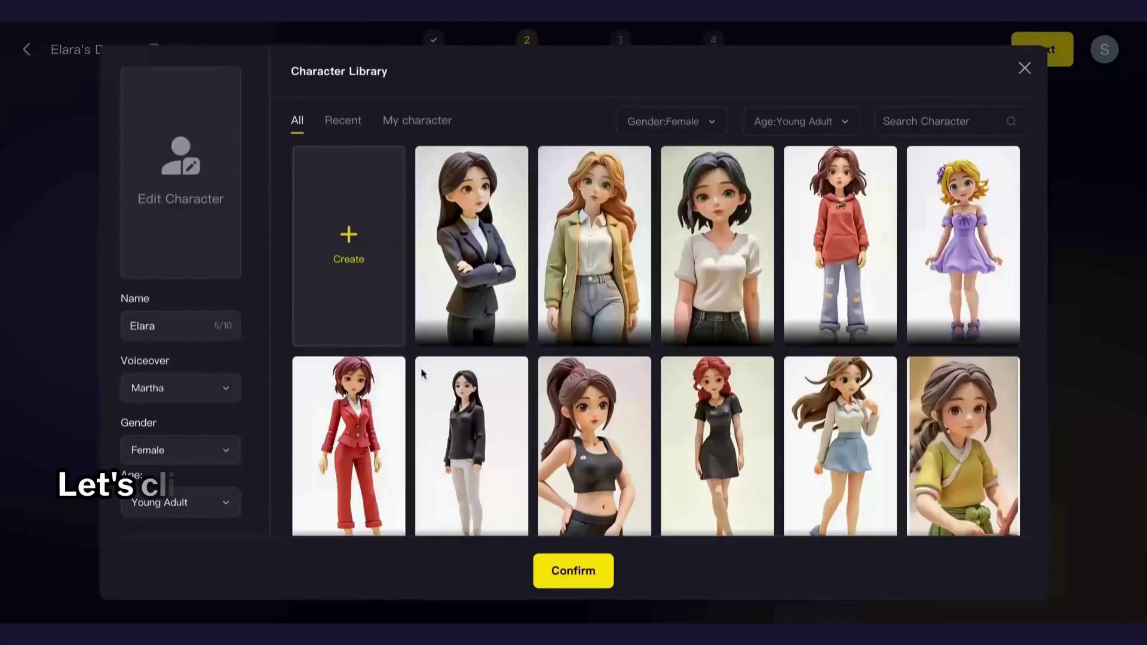
scroll(804, 433, "down", 1)
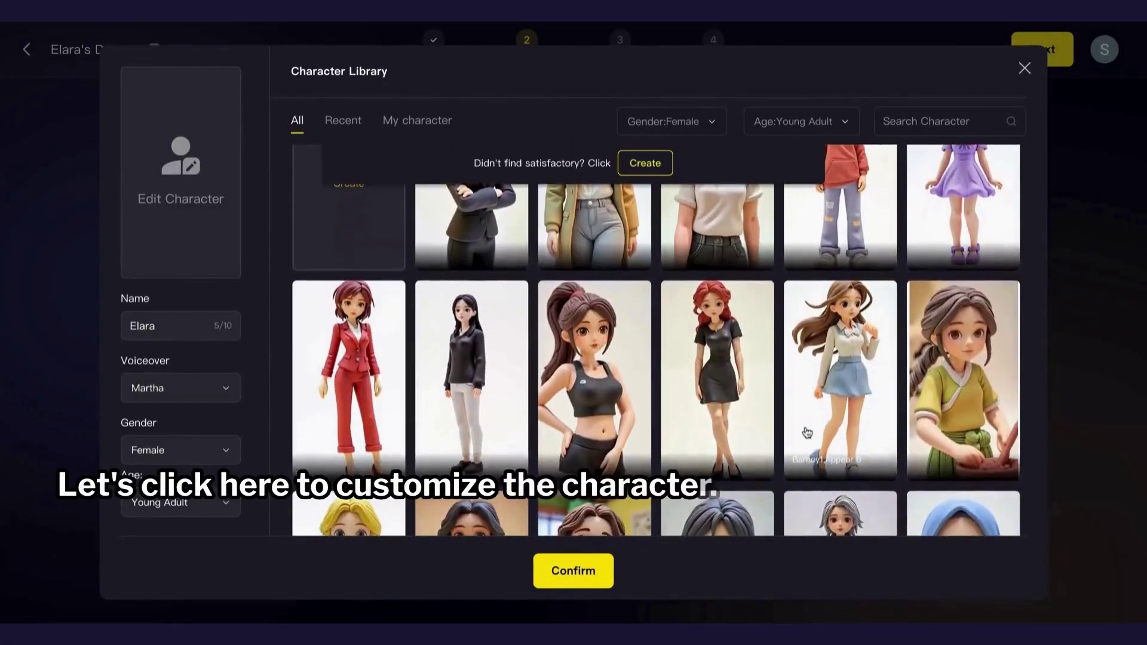
scroll(809, 430, "down", 5)
scroll(808, 430, "up", 6)
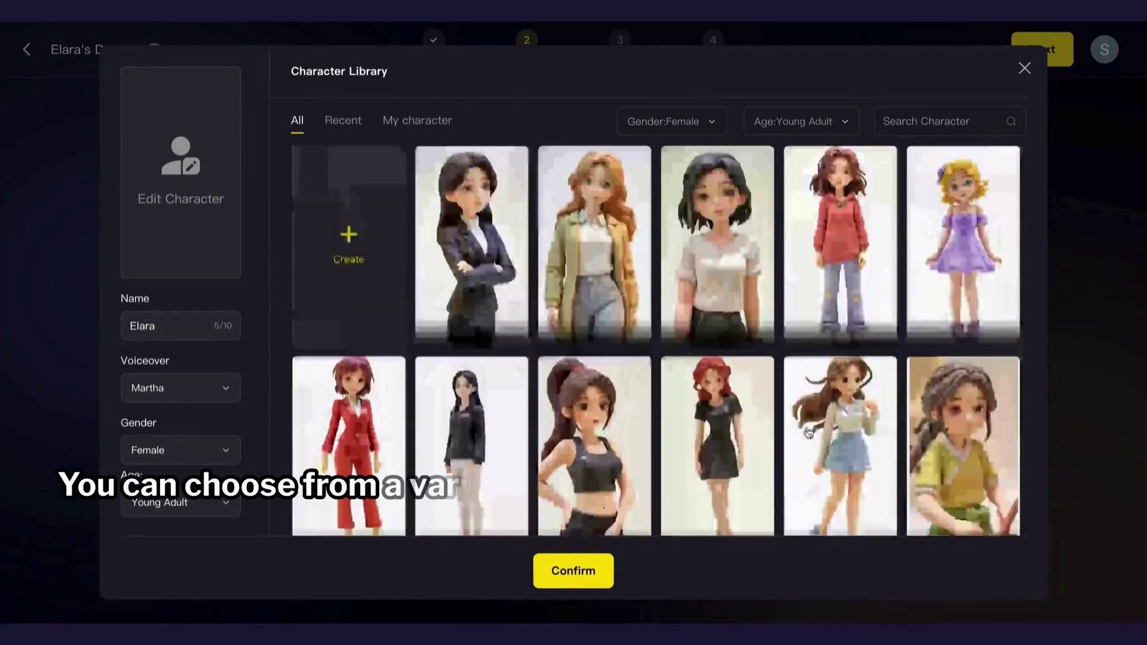
left_click(347, 241)
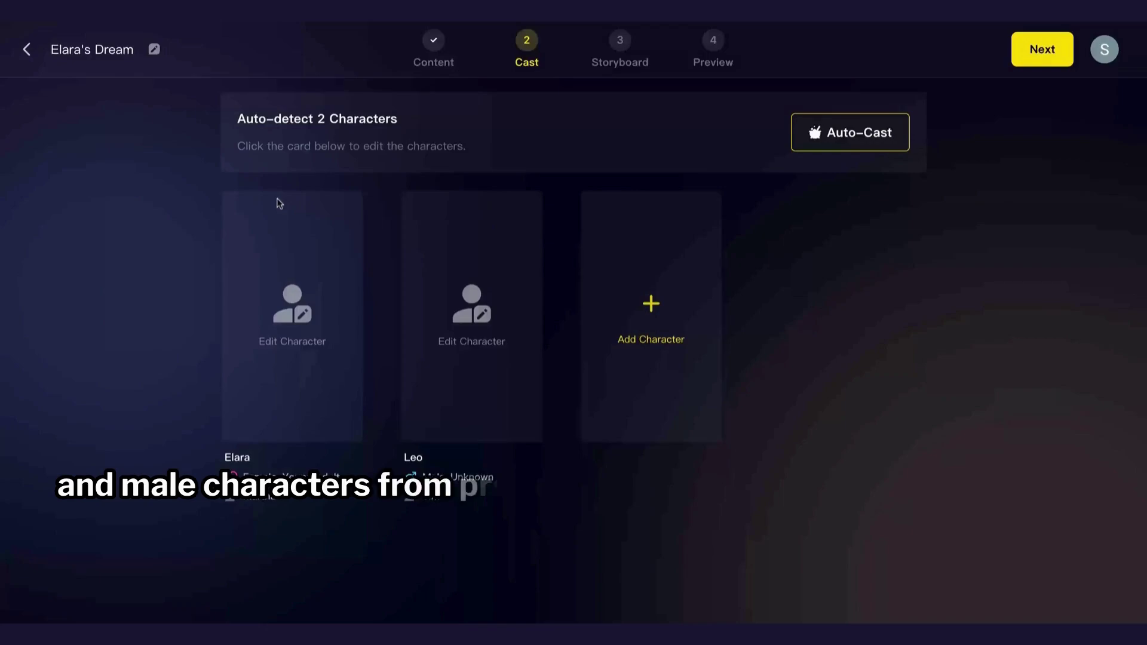
left_click(302, 311)
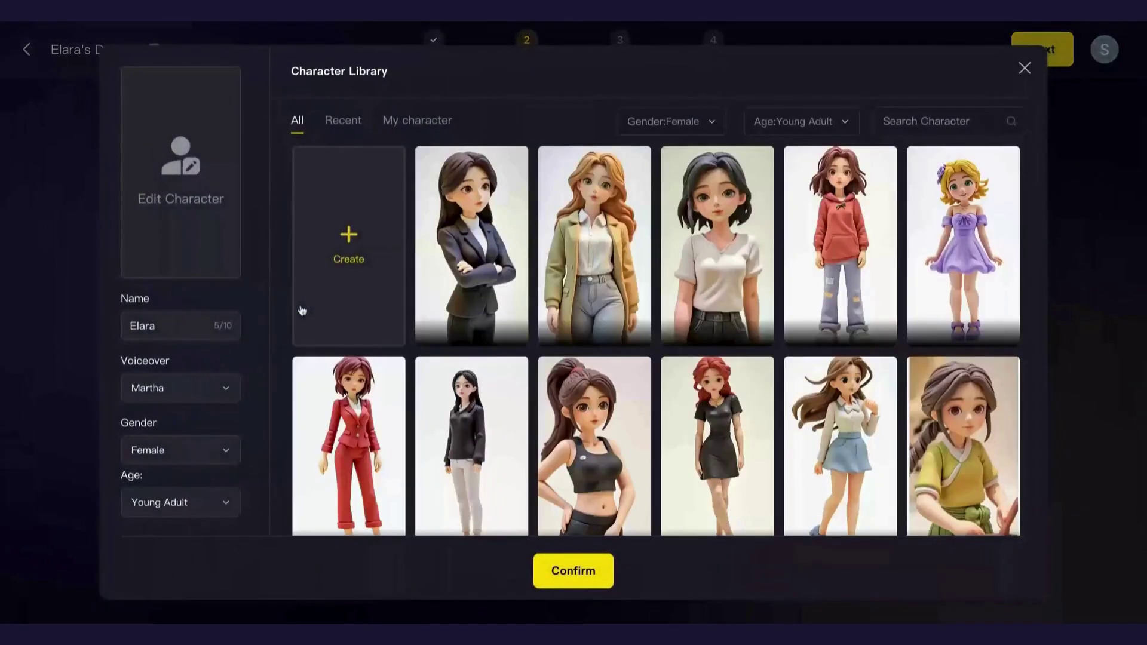
left_click(834, 281)
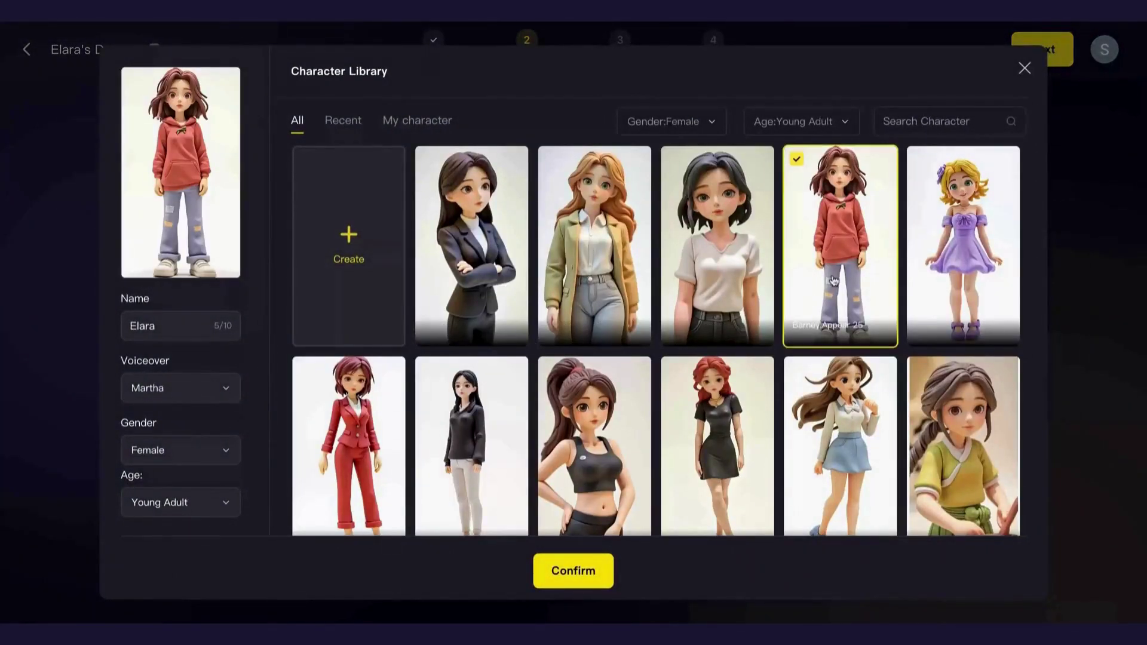
left_click(571, 572)
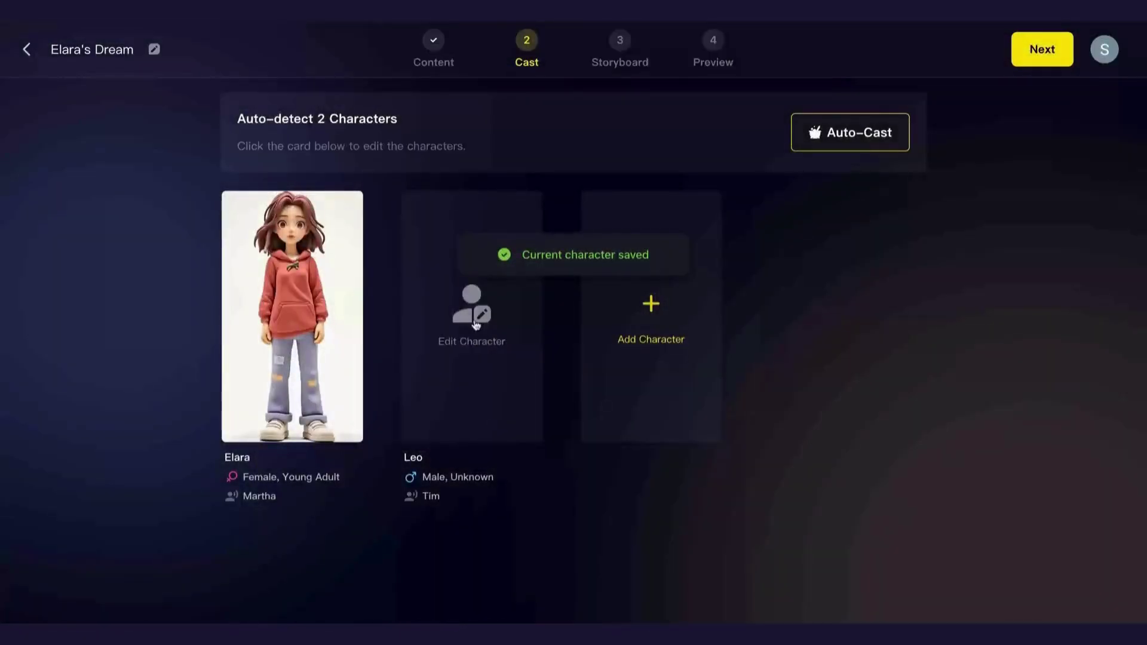
Step: Cast Leo as the red-haired boy in the orange hoodie and generate the storyboard
left_click(472, 323)
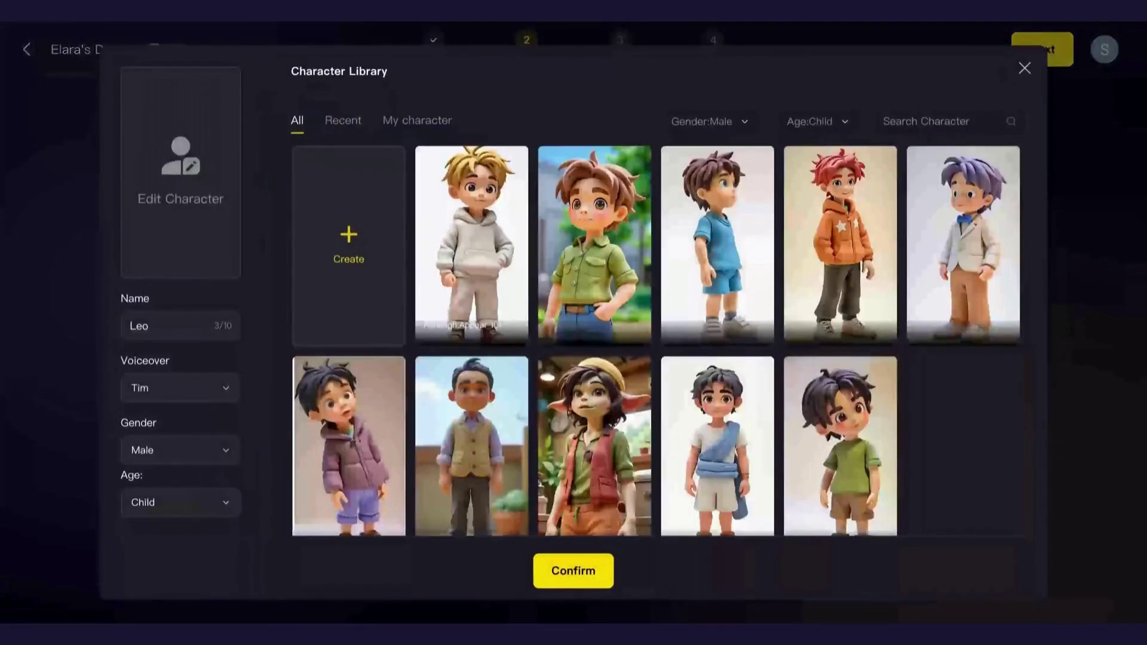
left_click(850, 254)
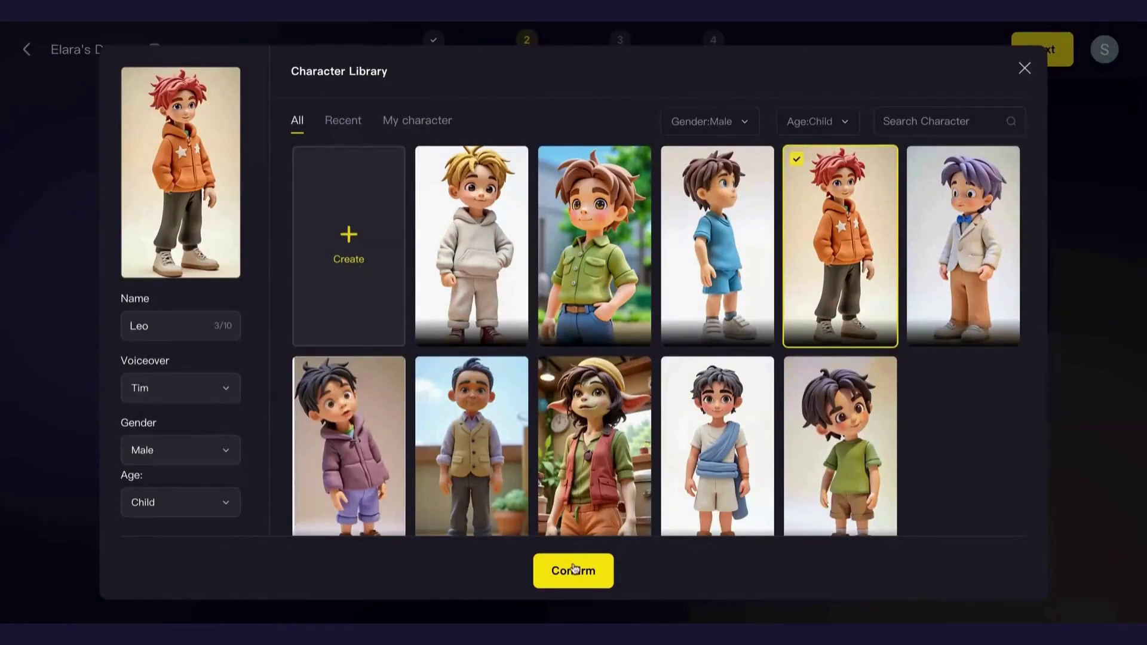
left_click(573, 569)
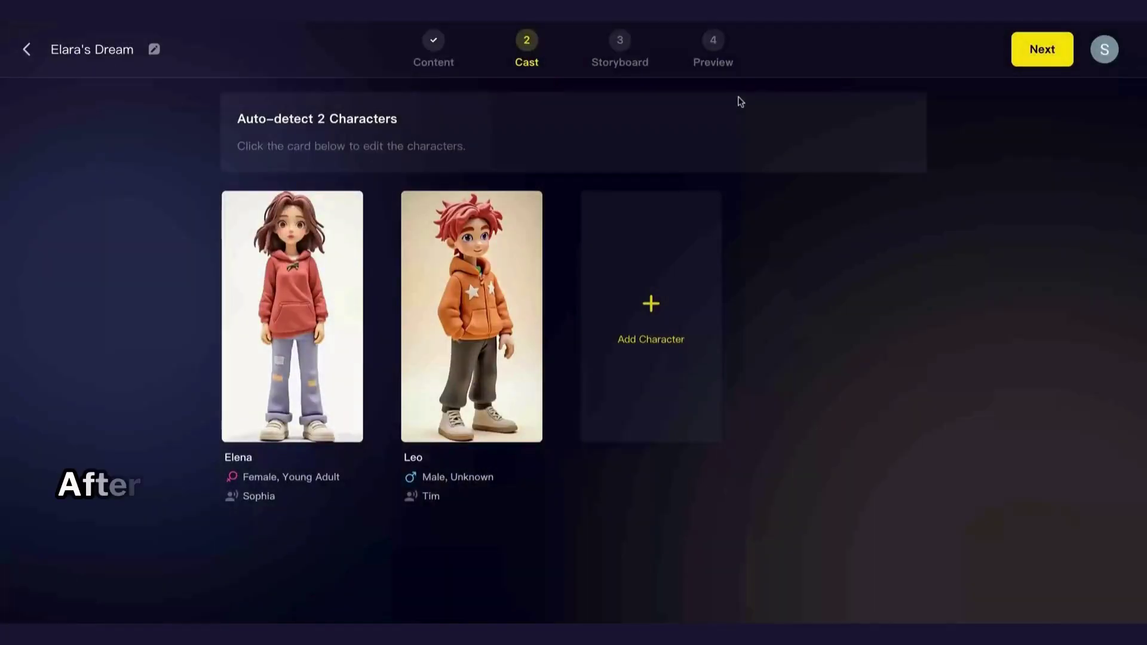
left_click(1042, 49)
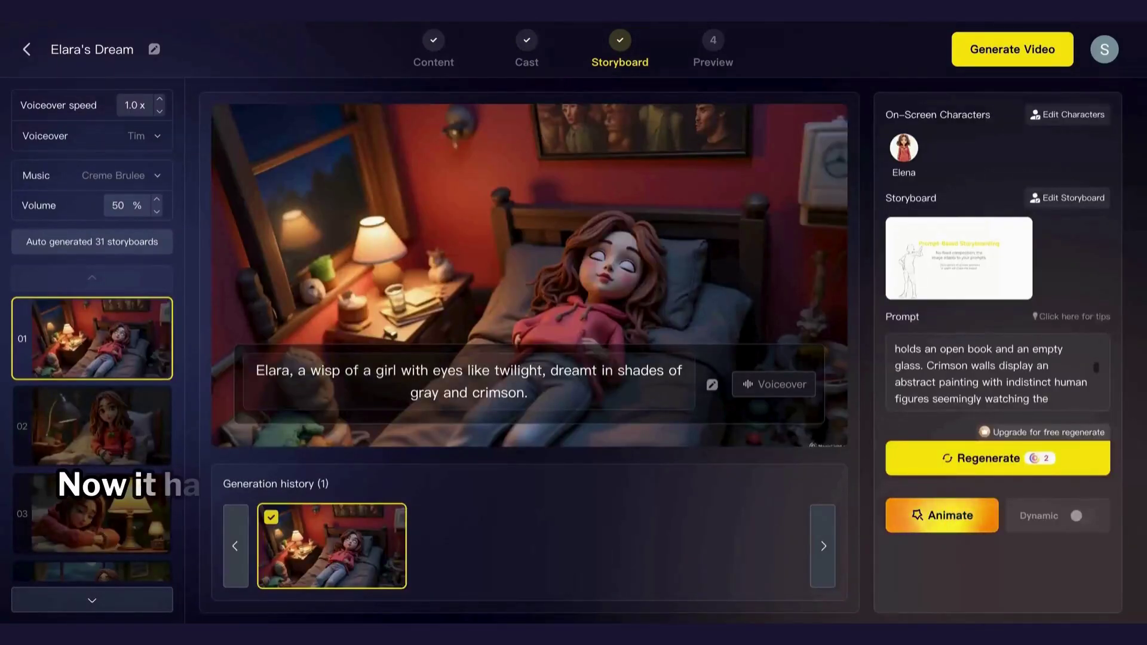
Step: Browse storyboard shots 07 through 10, returning to shot 08's railway scene
scroll(119, 458, "down", 6)
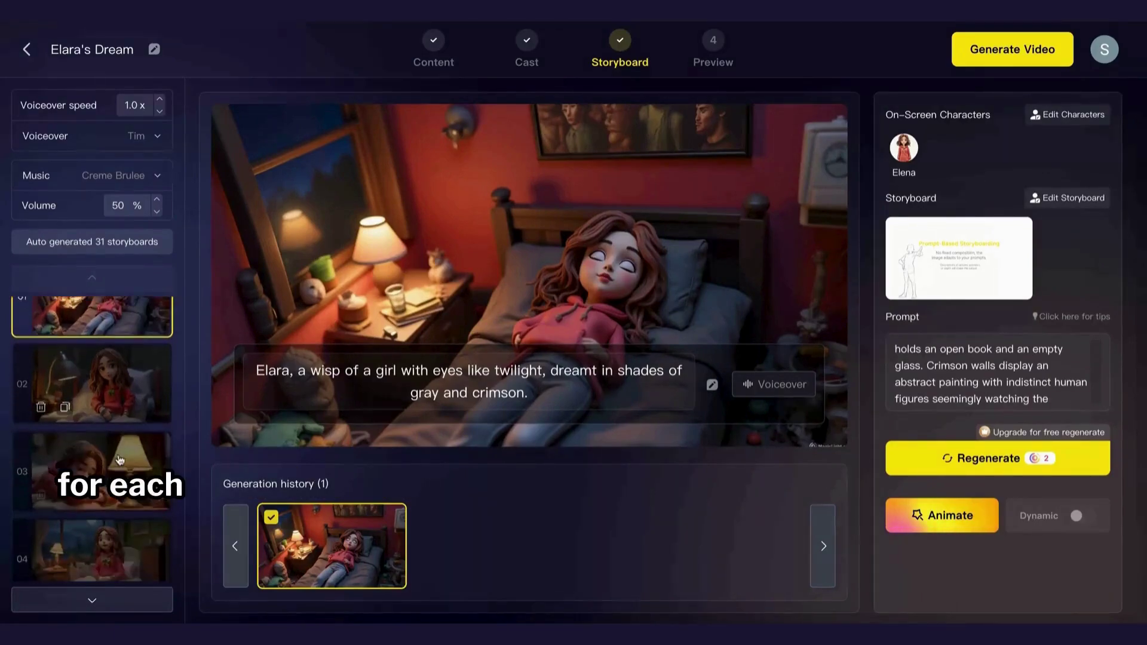
left_click(119, 459)
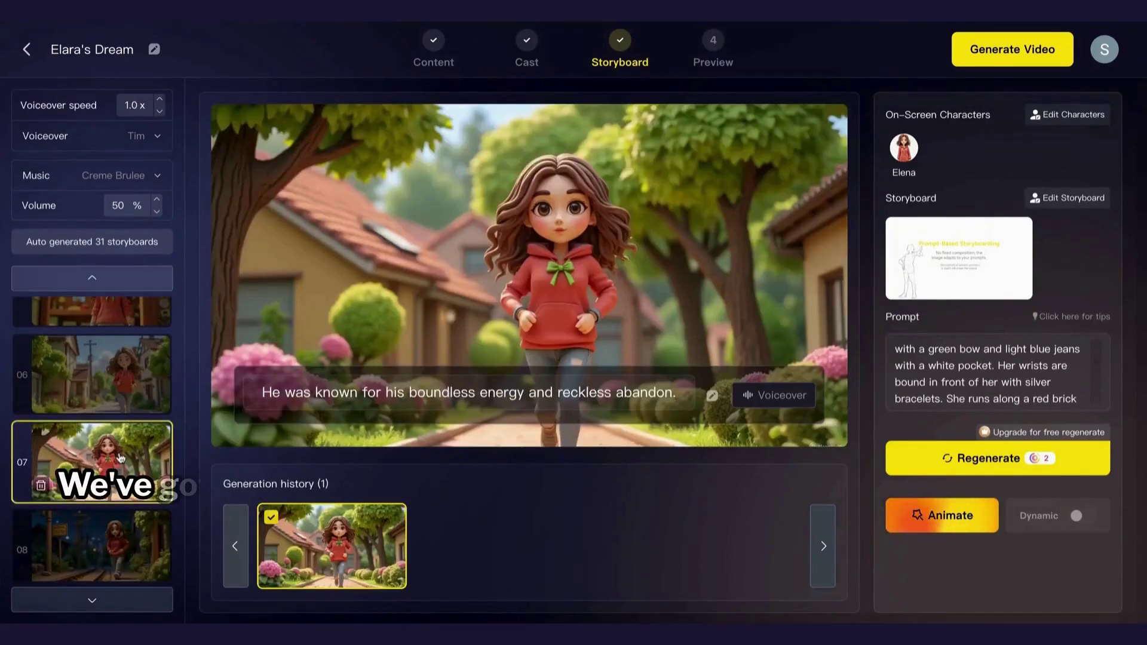
scroll(119, 459, "down", 2)
left_click(119, 471)
left_click(119, 416)
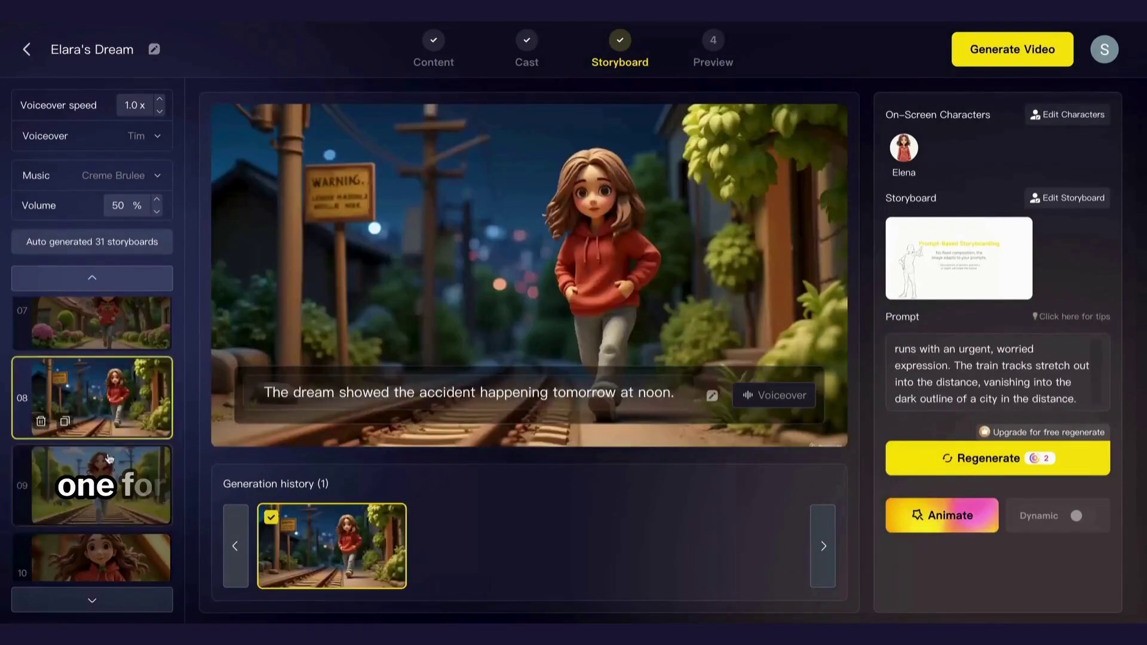
scroll(120, 416, "down", 1)
left_click(109, 488)
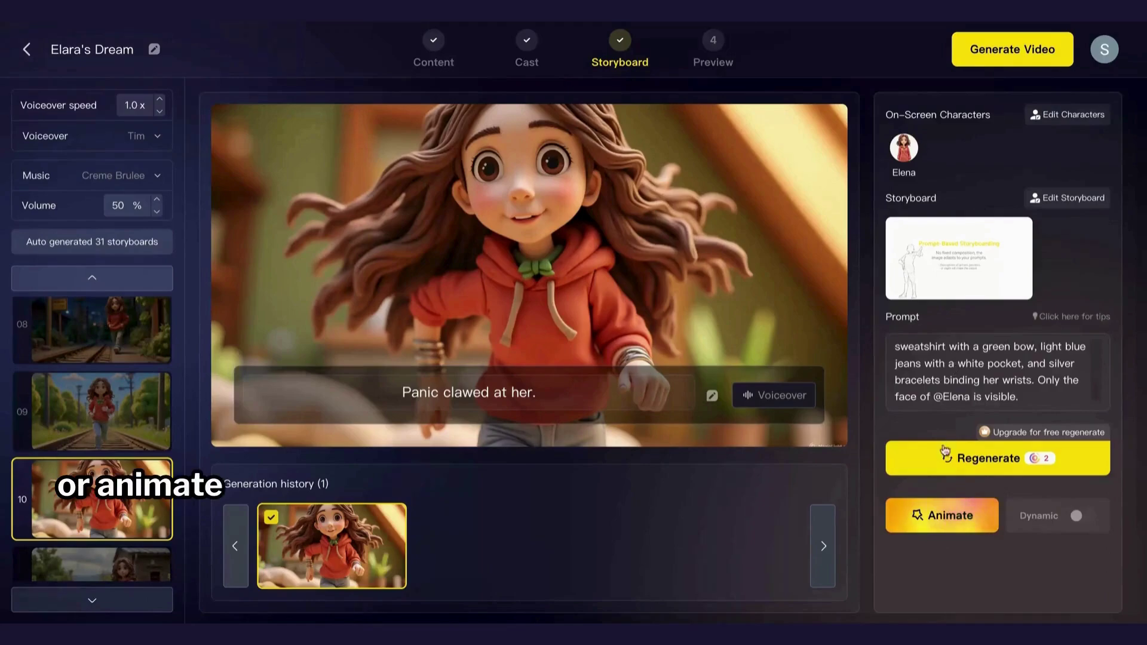
left_click(945, 517)
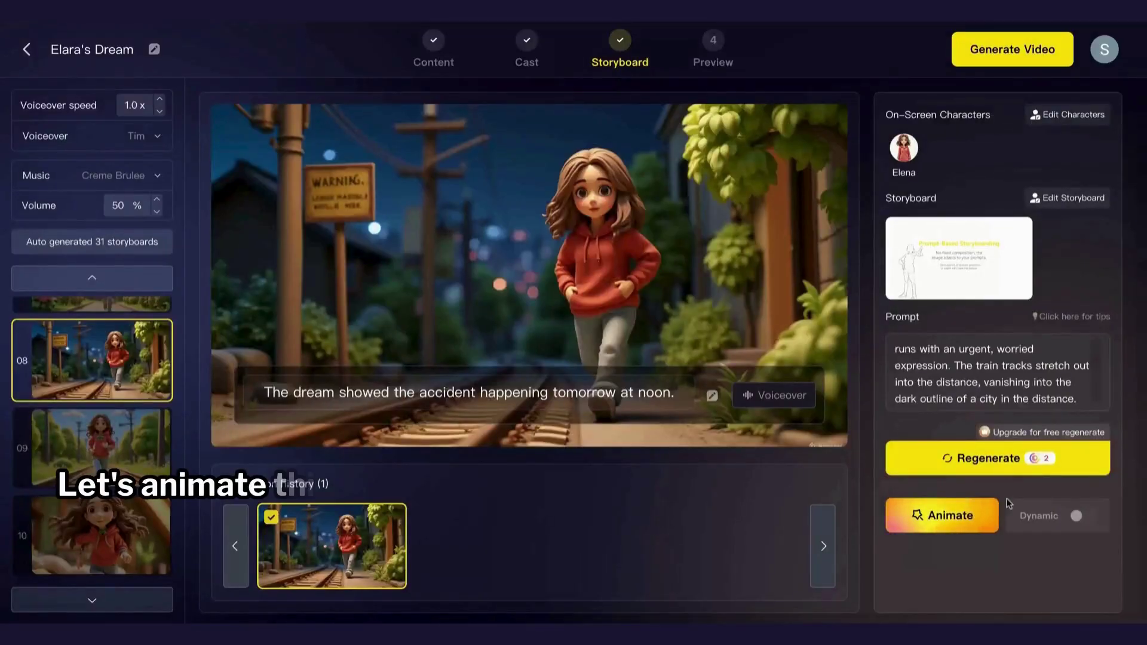
Step: Animate shot 08 with Animate Pro and set Sophia as the voiceover voice
left_click(926, 528)
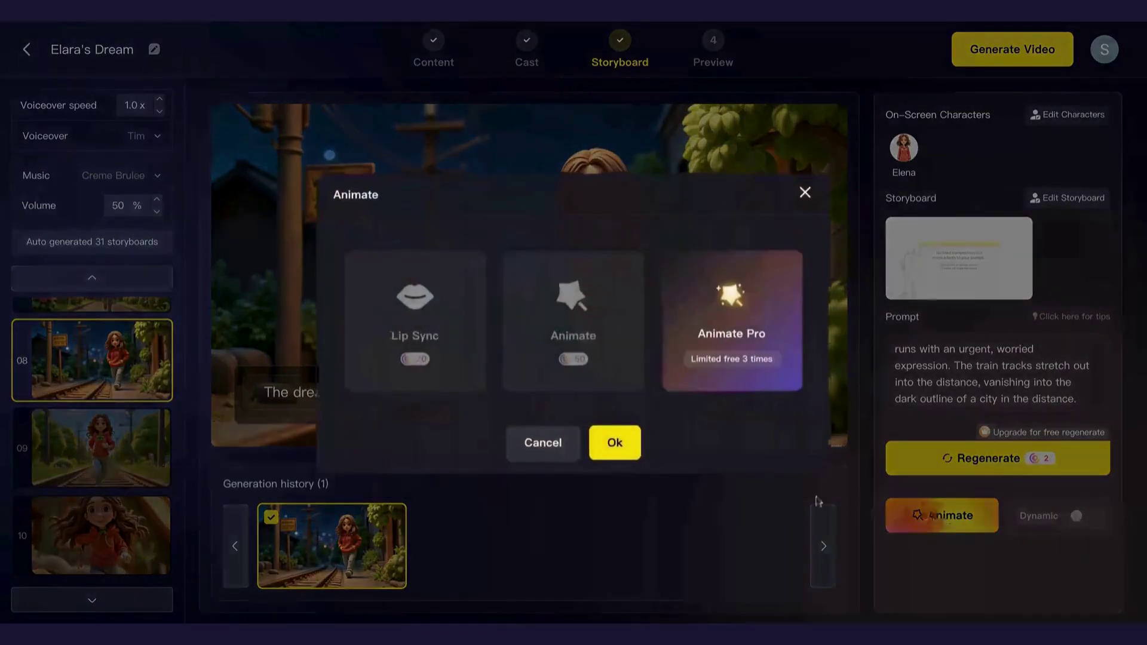
left_click(723, 328)
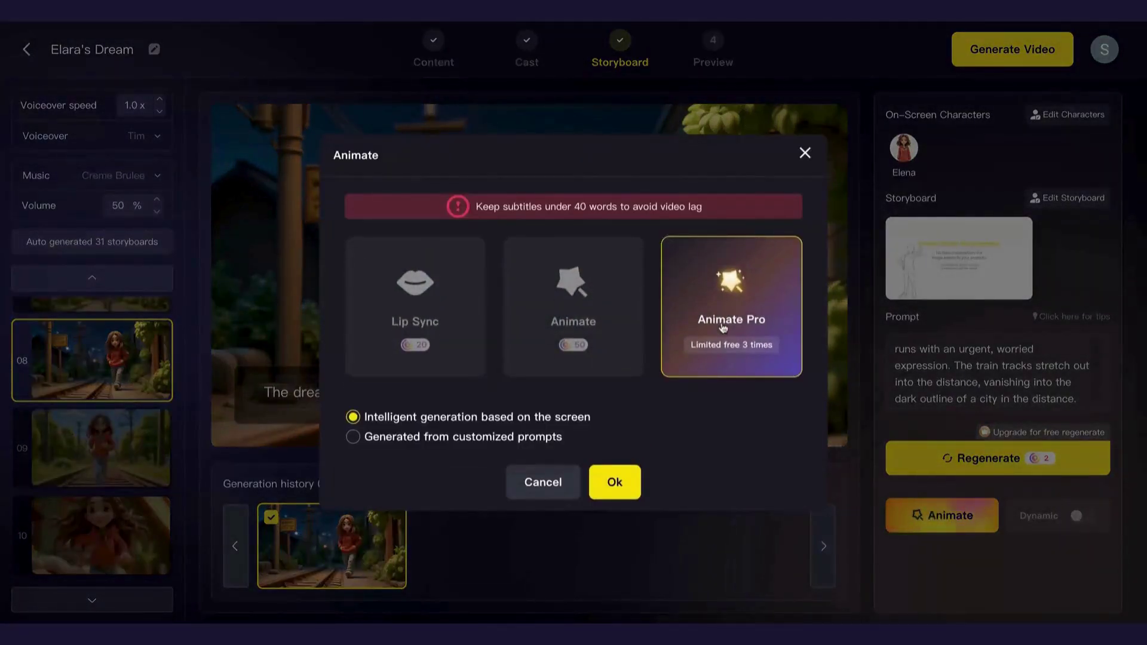
left_click(614, 482)
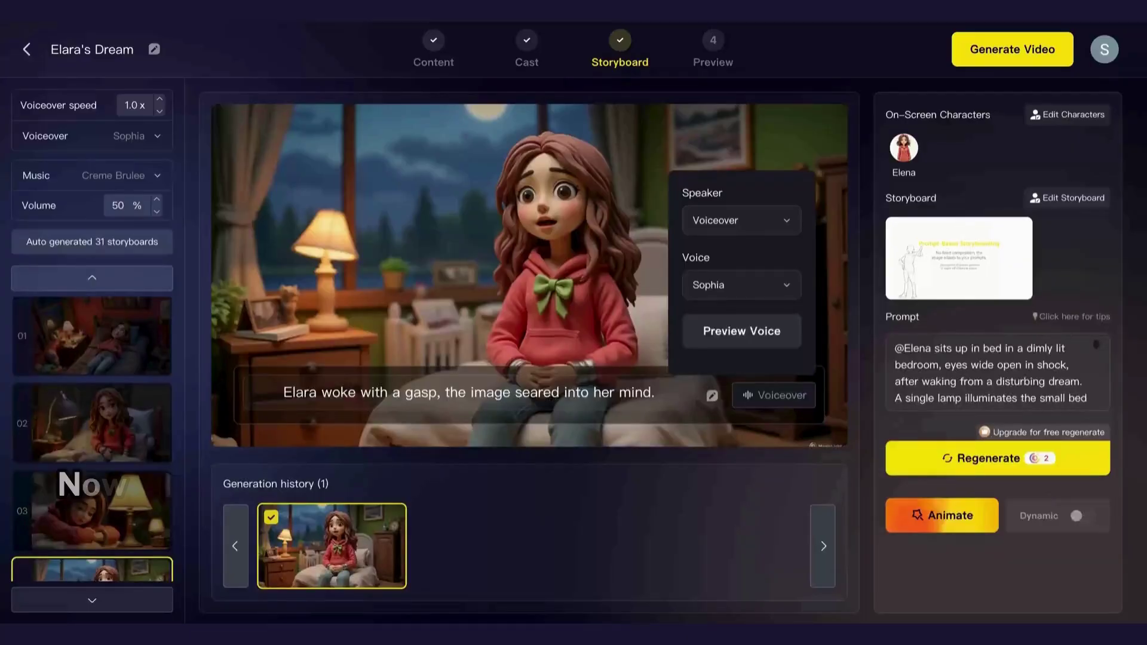
left_click(787, 289)
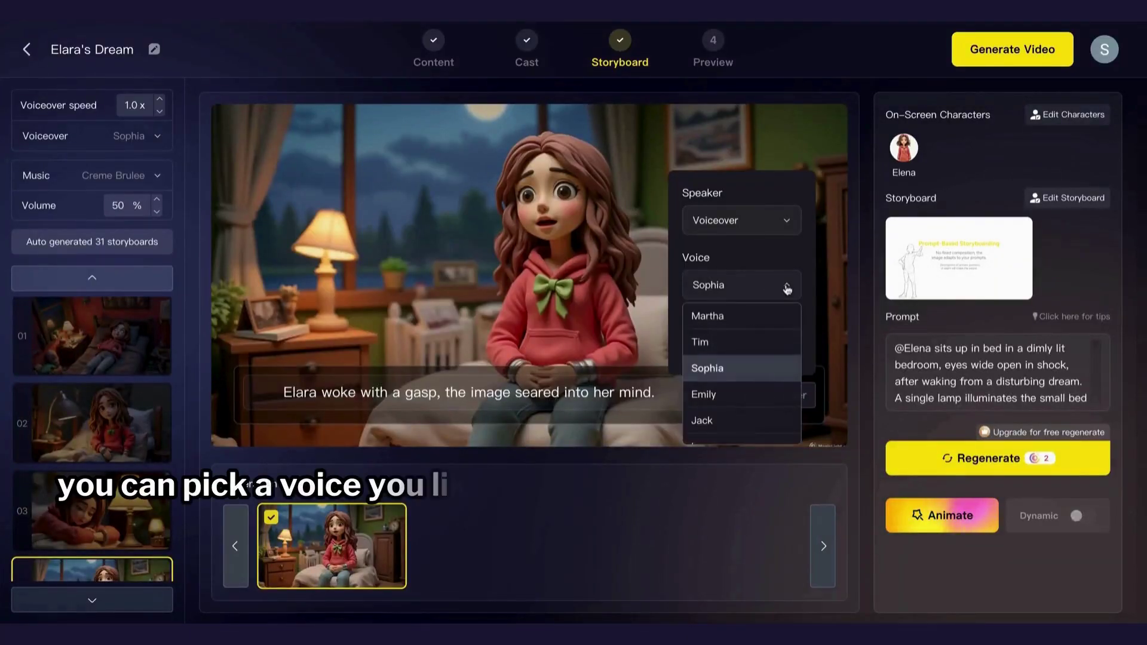
left_click(708, 370)
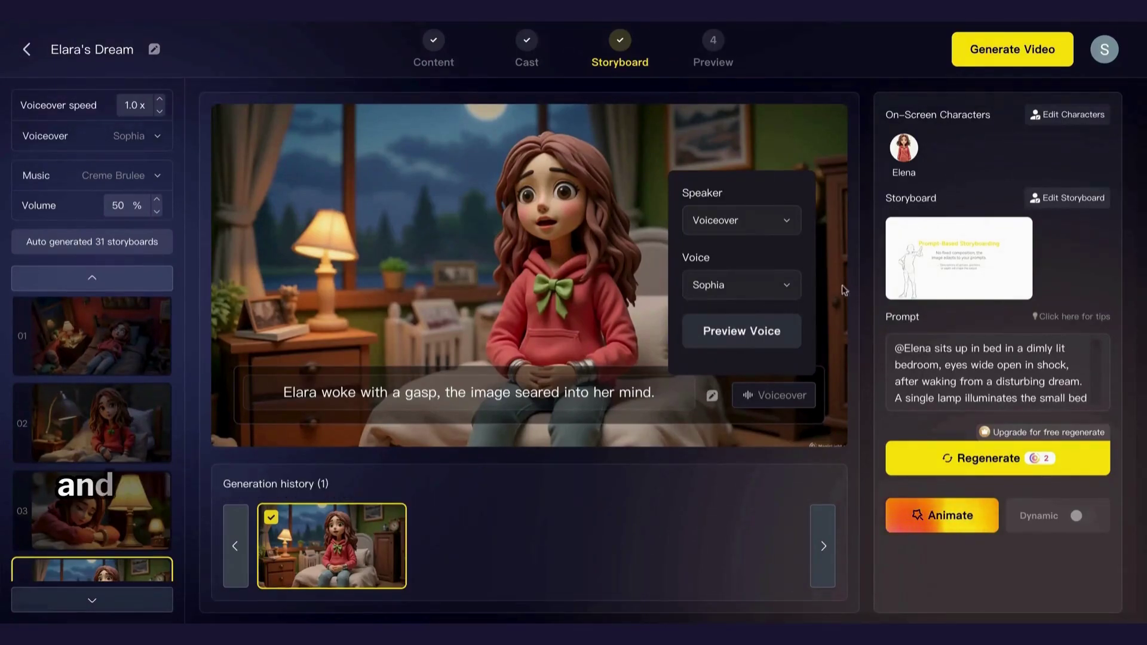
Step: Generate the final video at 16:9 with subtitles shown and publish it
left_click(1003, 58)
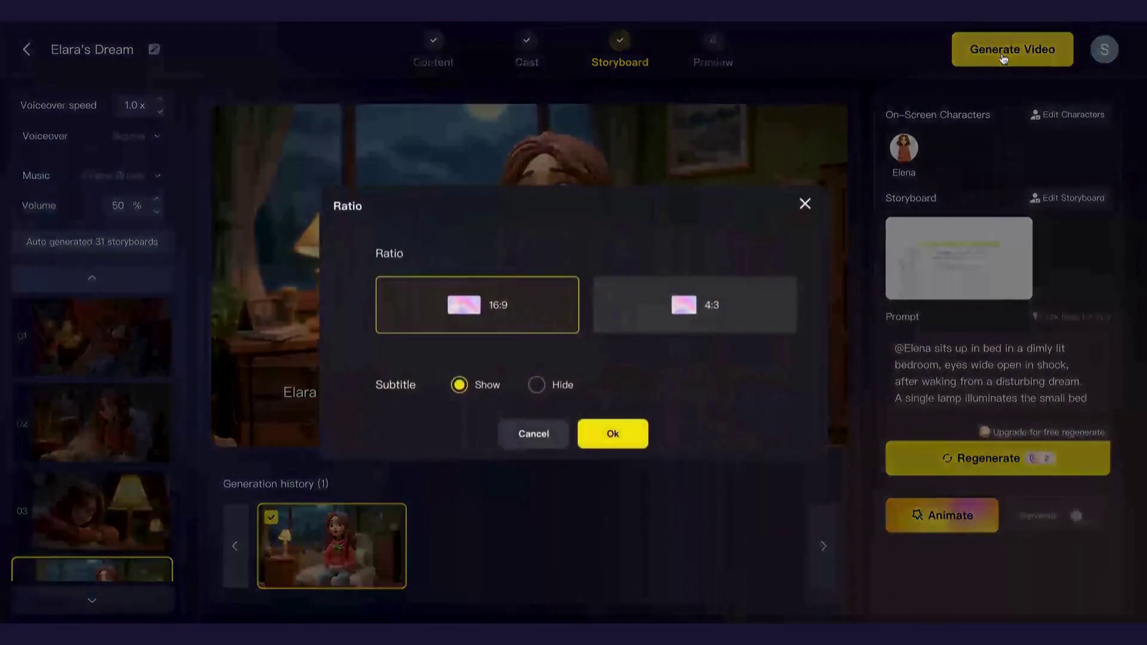
left_click(612, 437)
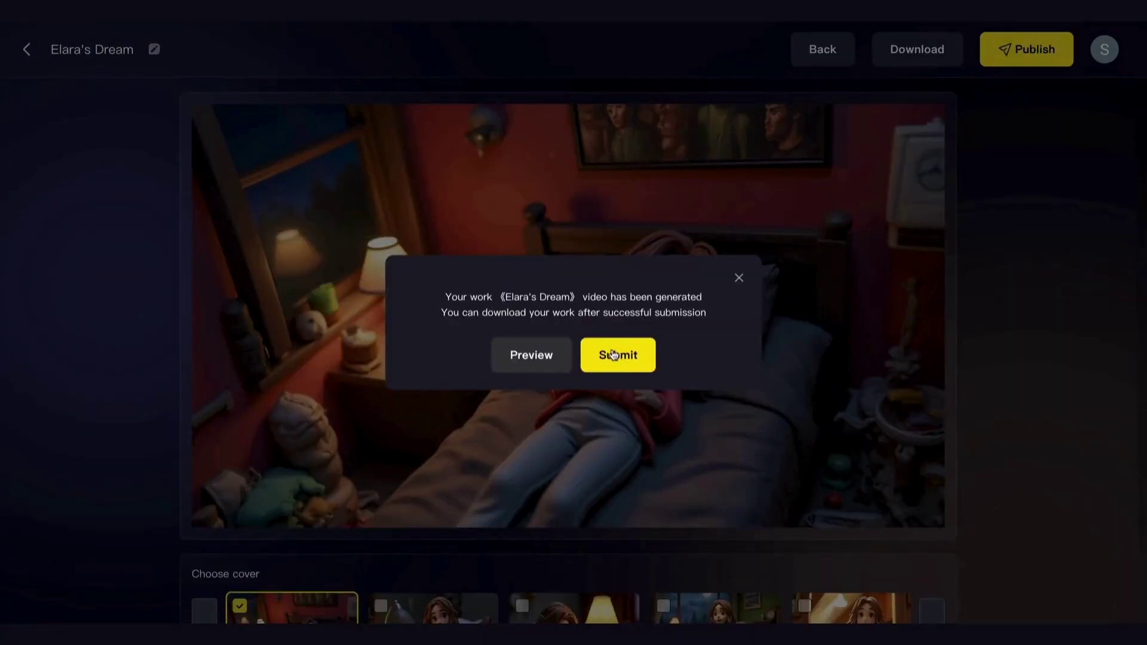
left_click(614, 356)
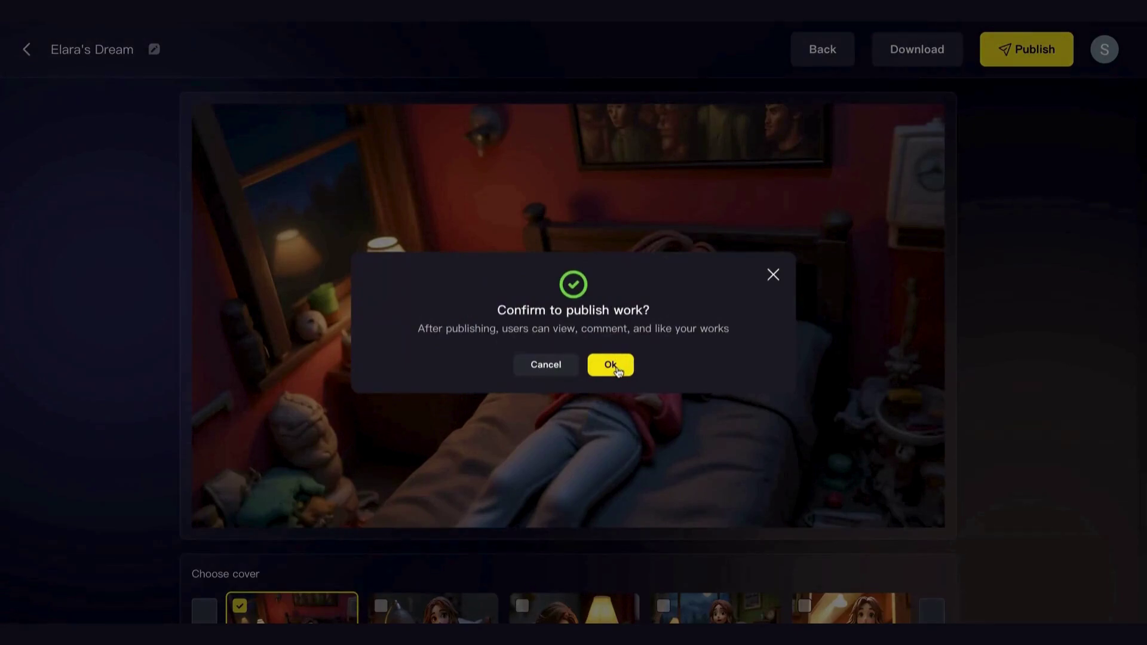
left_click(617, 369)
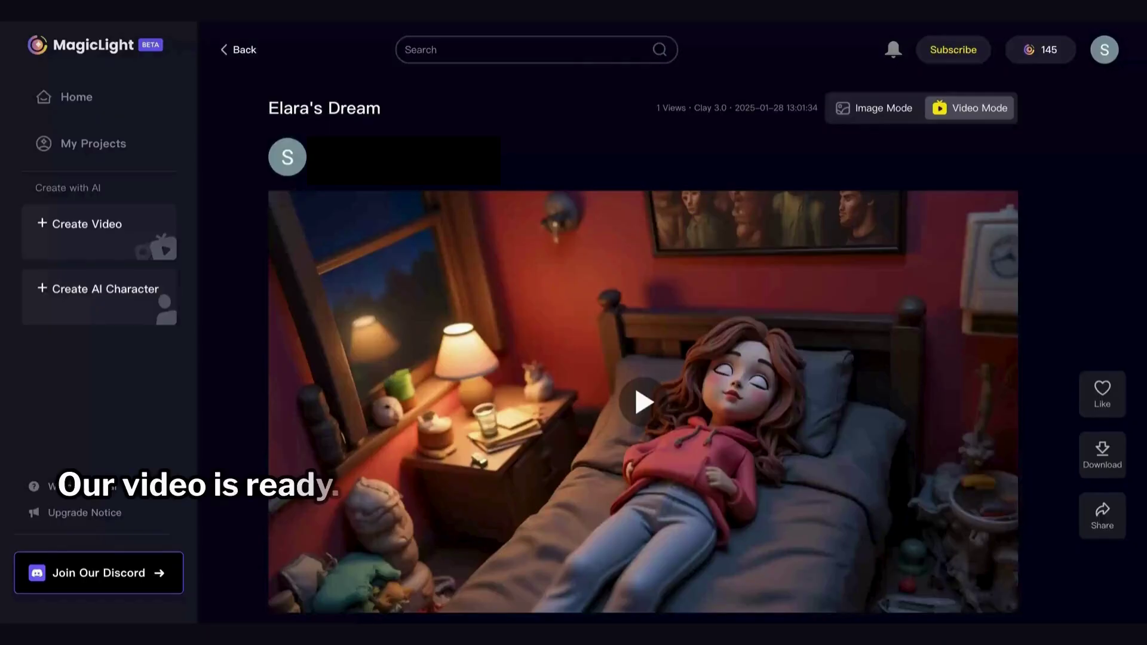
Step: View the published Elara's Dream in Image Mode and scroll through the captioned images
left_click(866, 110)
left_click(952, 110)
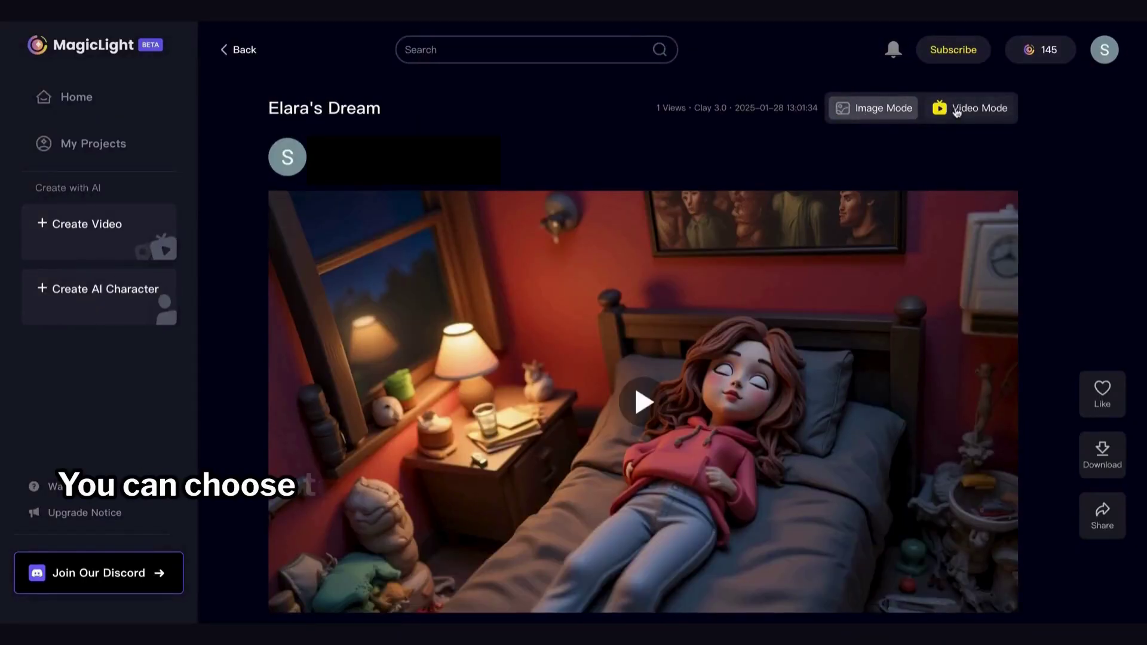
left_click(885, 109)
scroll(909, 334, "down", 9)
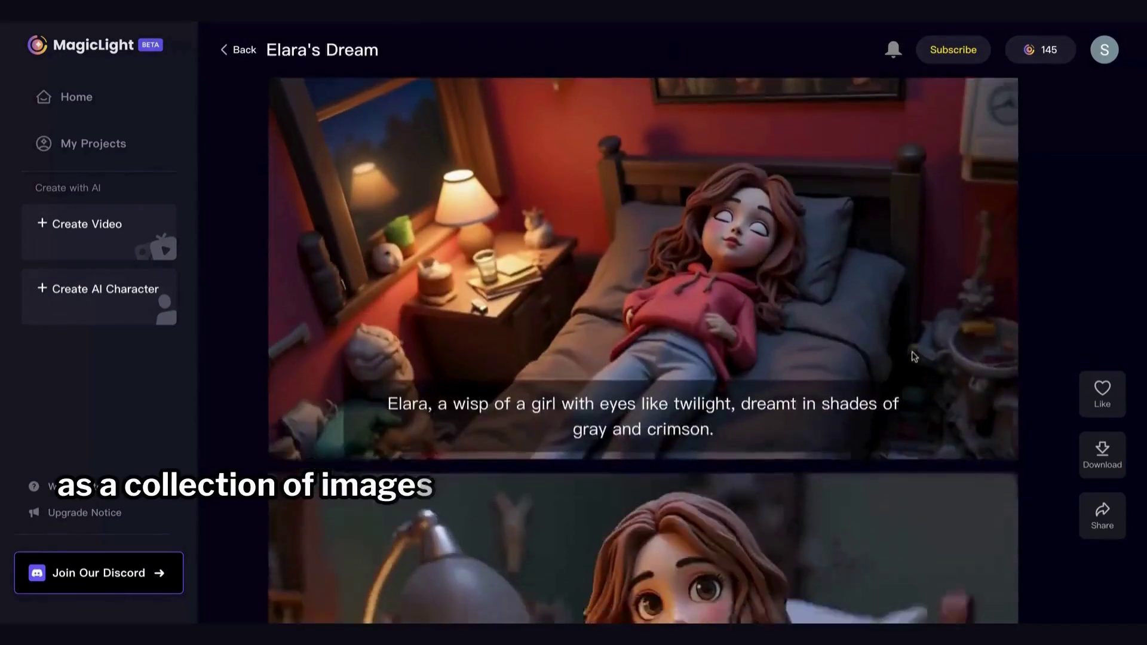
scroll(643, 351, "down", 8)
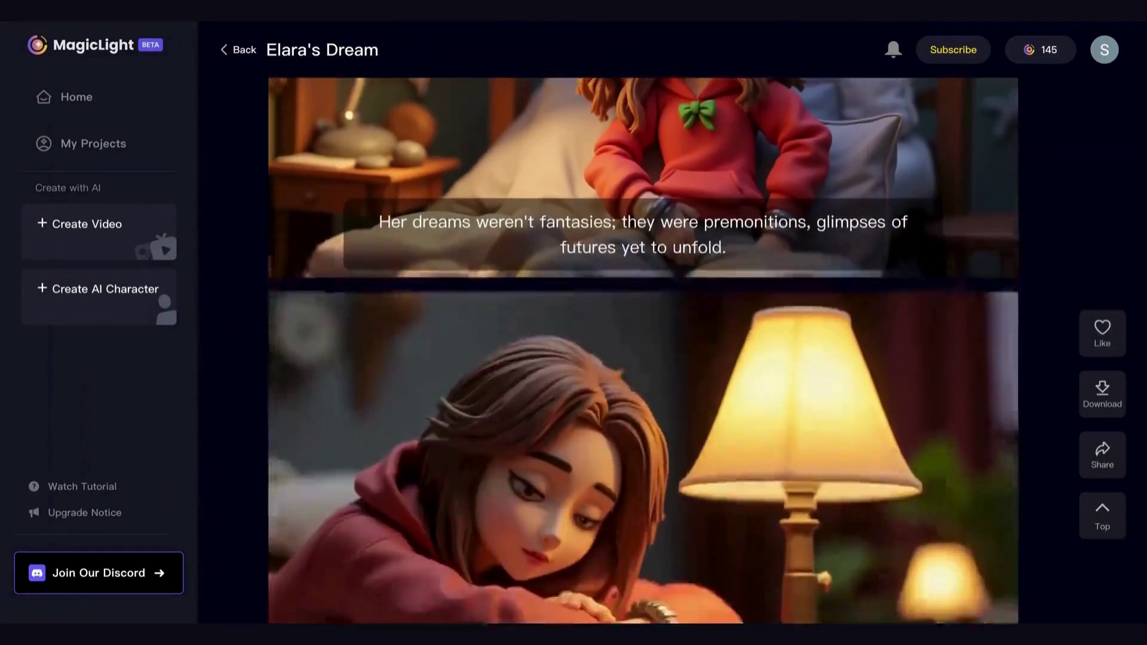